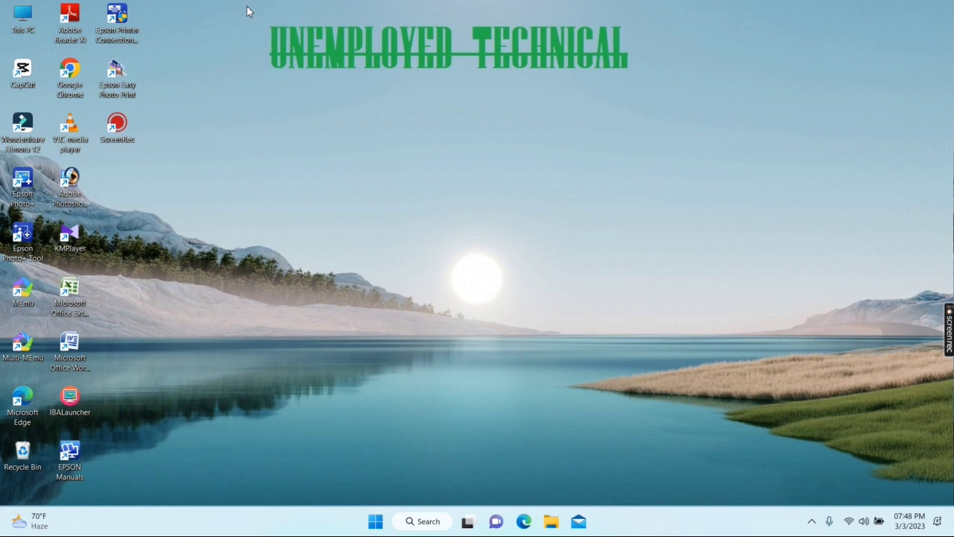
left_click_drag(247, 6, 642, 87)
left_click_drag(253, 3, 640, 86)
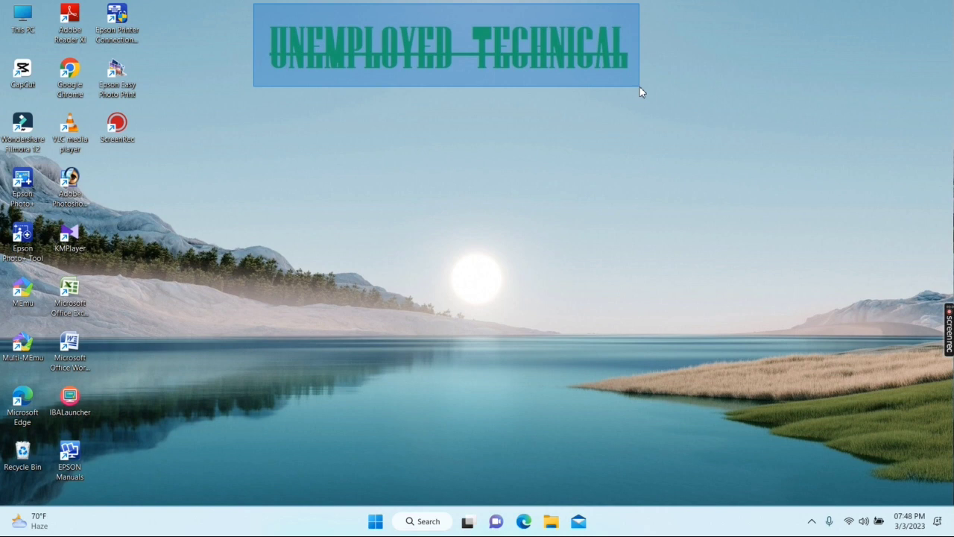
left_click_drag(640, 86, 639, 86)
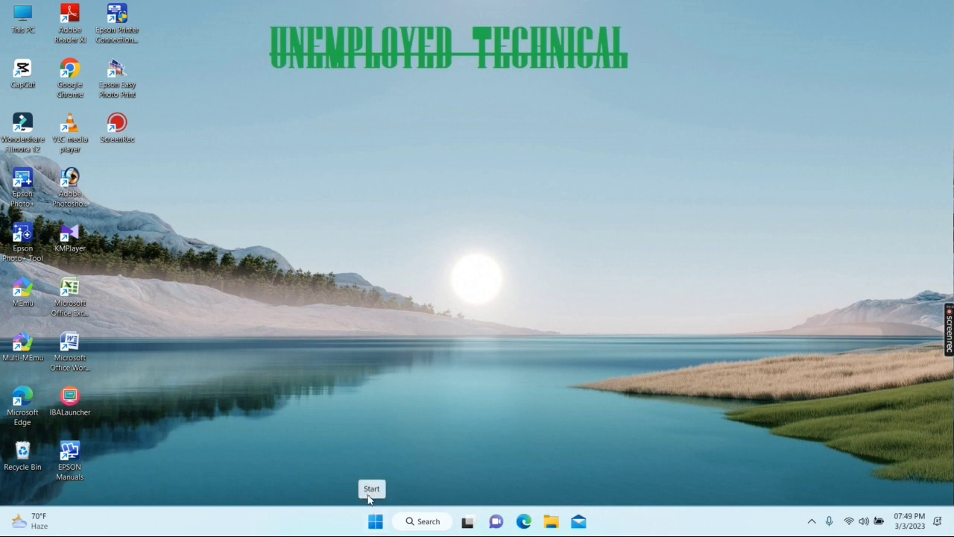
left_click(375, 522)
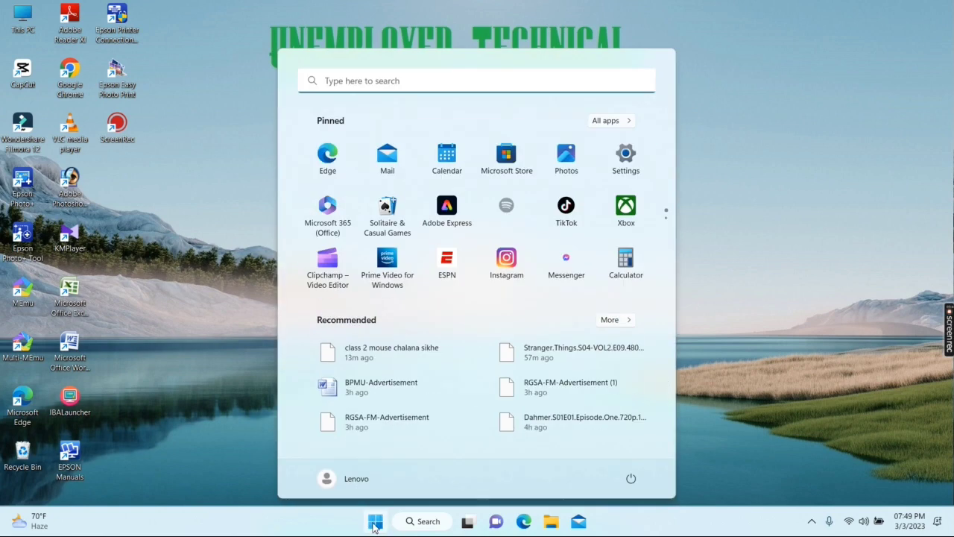
left_click(375, 522)
left_click(375, 522)
left_click(375, 521)
left_click(375, 522)
left_click(348, 80)
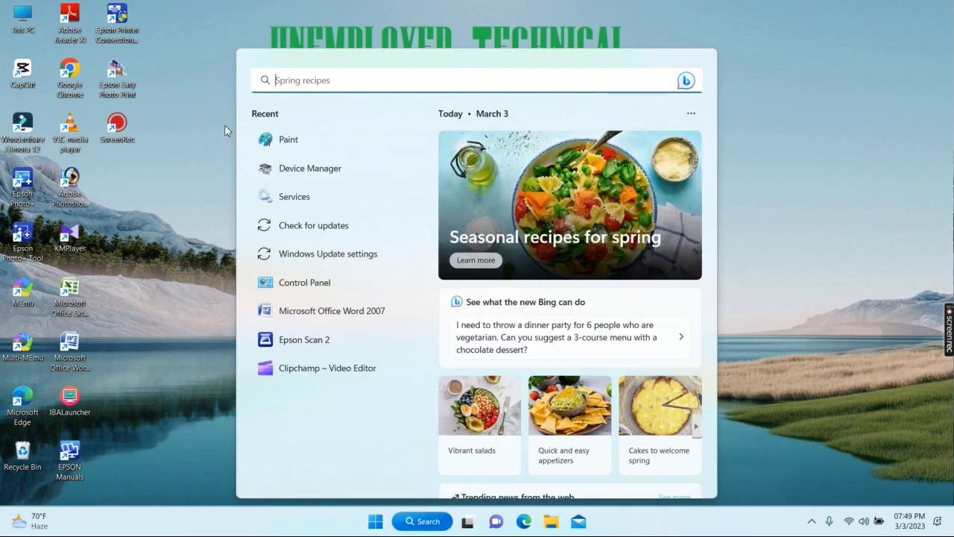
left_click(222, 132)
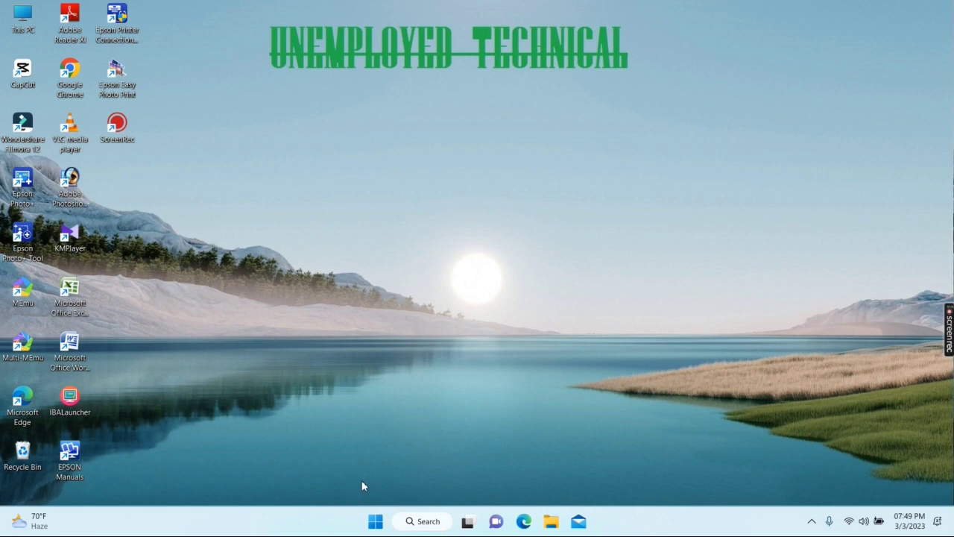
Search Windows for "paint" and open the Paint app.
left_click(375, 522)
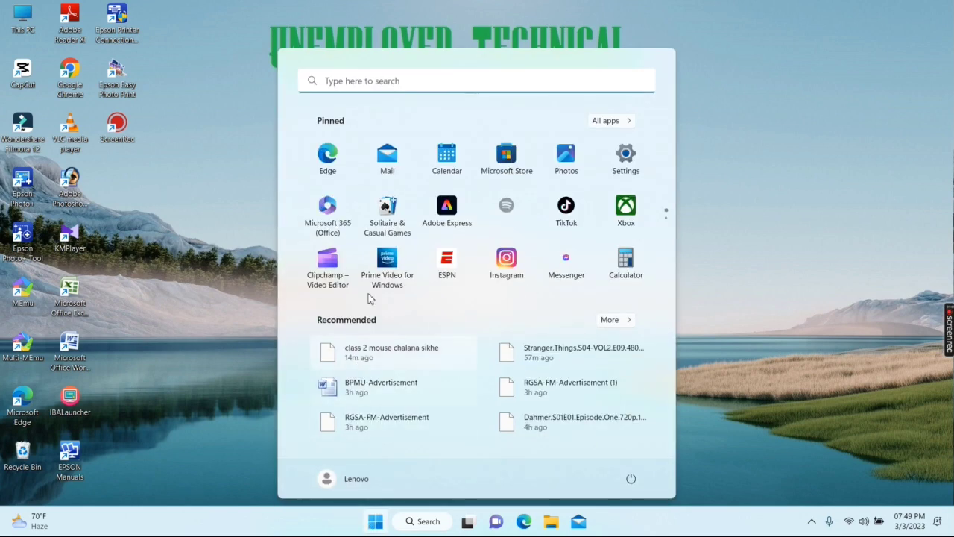
left_click(360, 84)
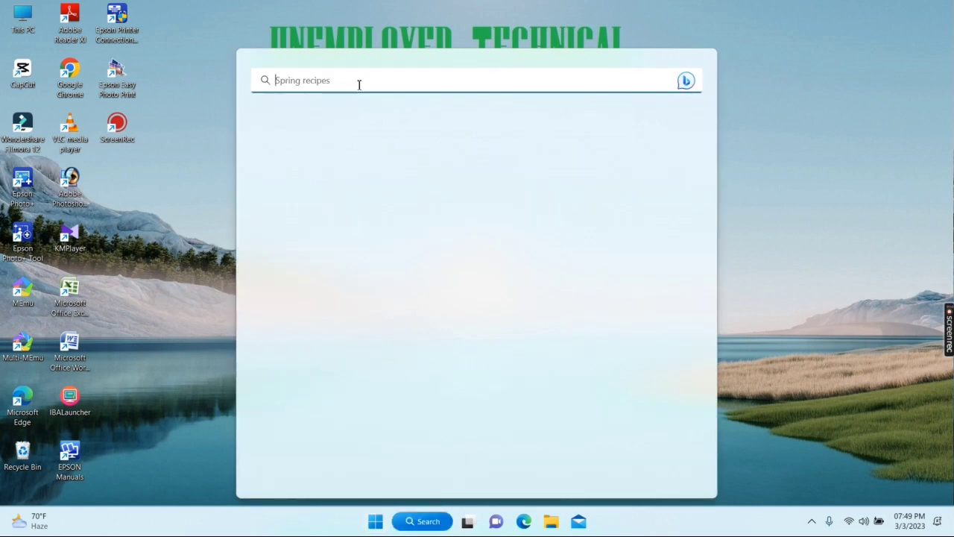
type("paint")
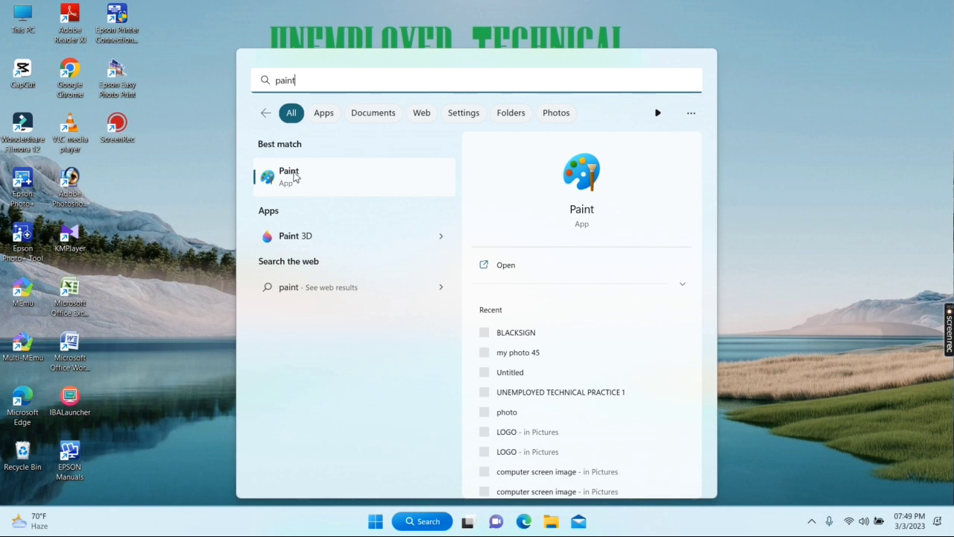
left_click(293, 175)
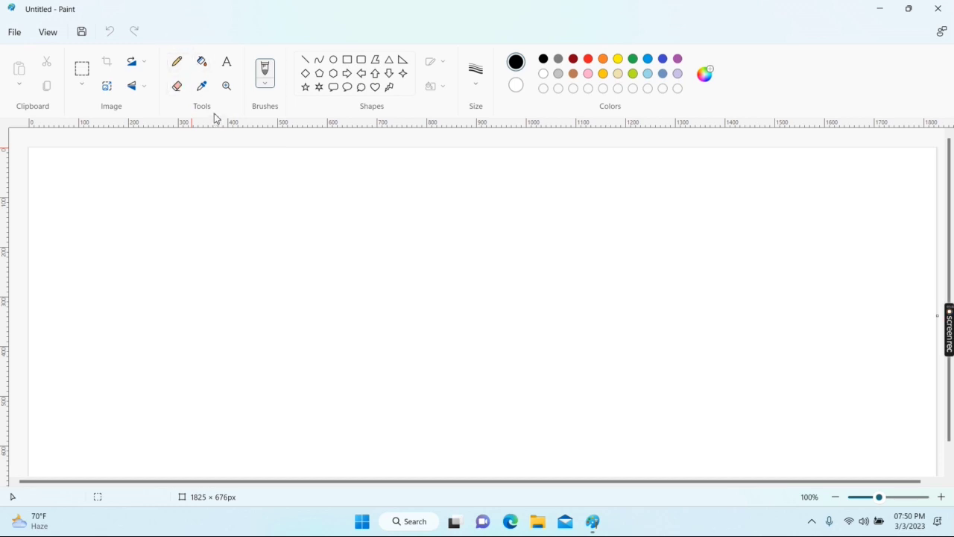
Handwrite two letters A side by side with the black Pencil near the canvas's upper-left corner.
left_click(179, 63)
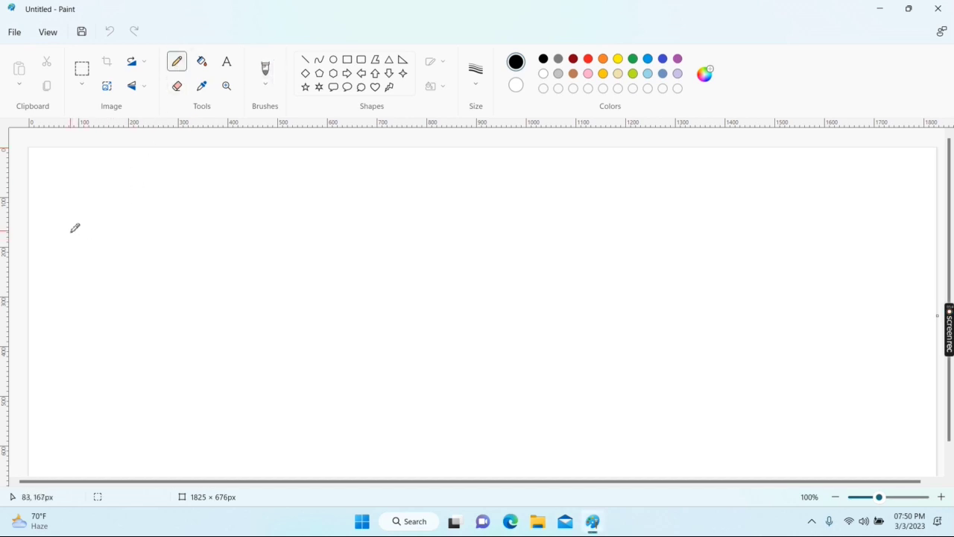
mouse_move(71, 228)
left_mouse_down()
mouse_move(100, 166)
mouse_move(99, 243)
left_mouse_up()
mouse_move(79, 211)
left_mouse_down()
mouse_move(102, 199)
mouse_move(91, 176)
mouse_move(110, 241)
left_mouse_up()
left_click_drag(78, 209, 118, 199)
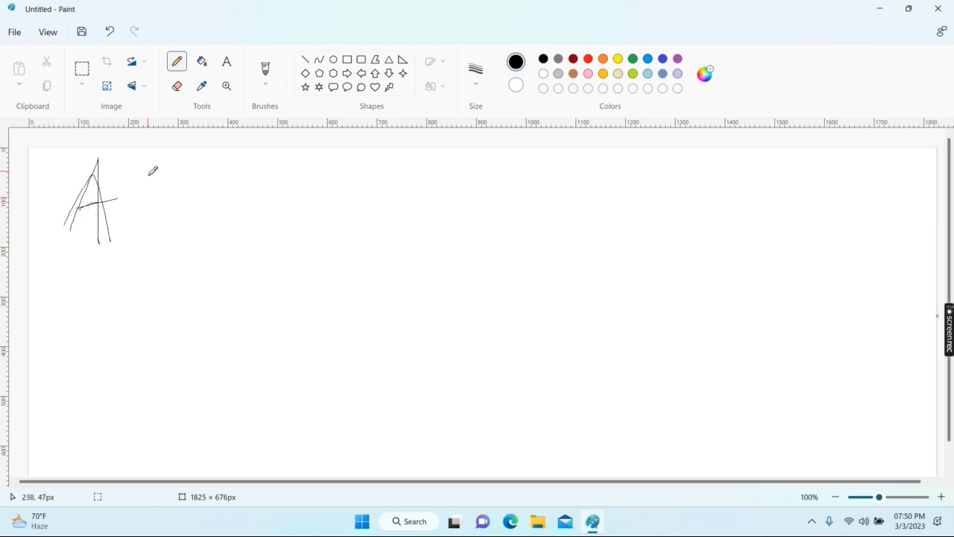
mouse_move(149, 168)
left_mouse_down()
mouse_move(185, 219)
mouse_move(153, 202)
mouse_move(211, 184)
left_mouse_up()
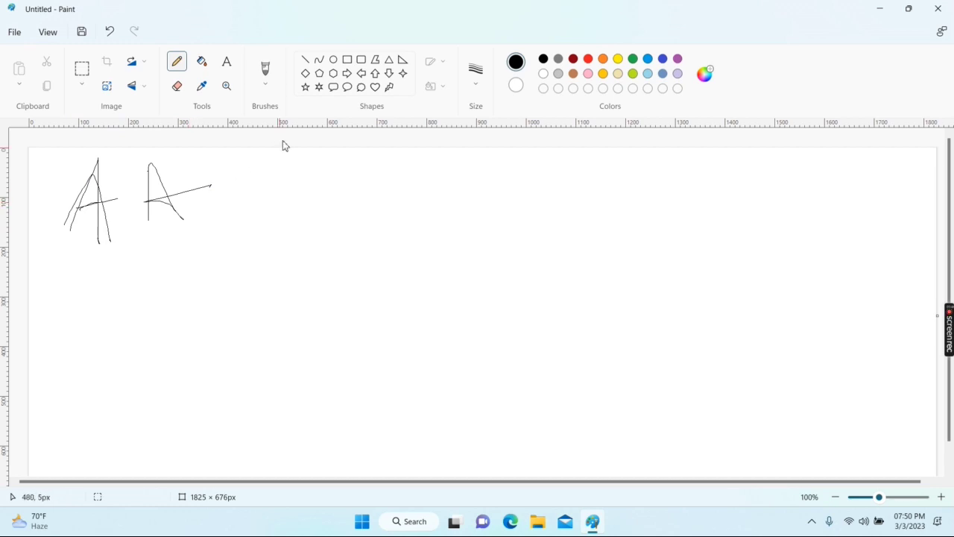
Set the pencil thickness to 4px and handwrite a larger letter A beside the two thin ones.
left_click(476, 78)
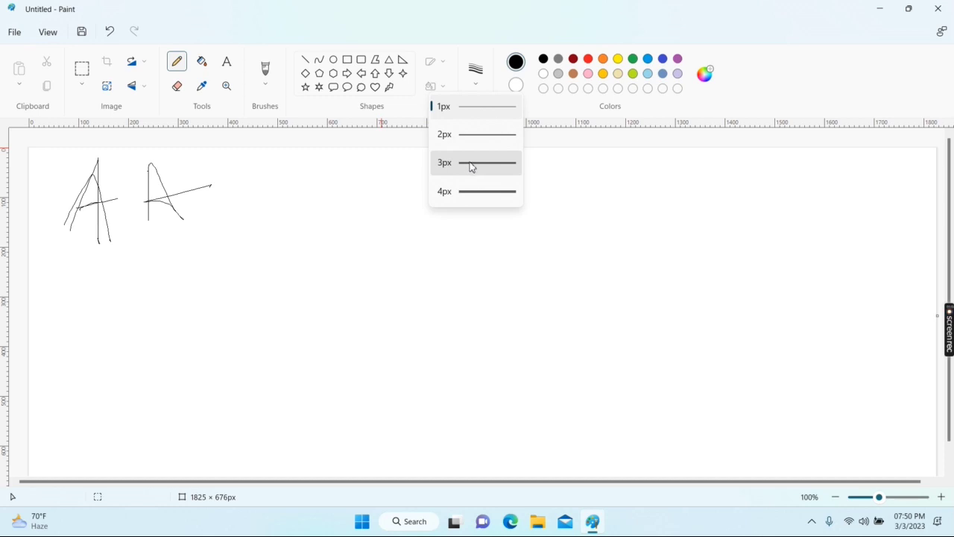
left_click(477, 191)
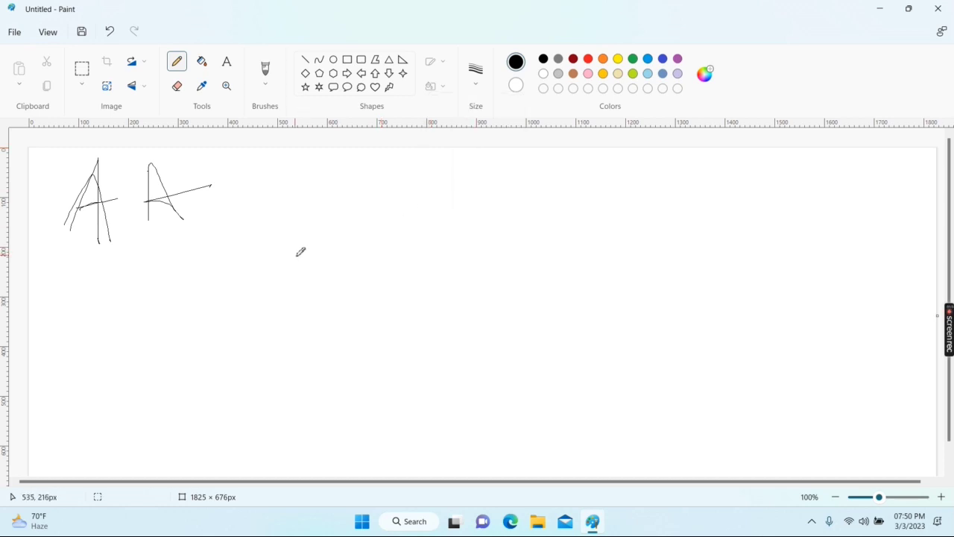
mouse_move(295, 255)
left_mouse_down()
mouse_move(342, 155)
mouse_move(371, 254)
left_mouse_up()
left_click_drag(319, 221, 350, 216)
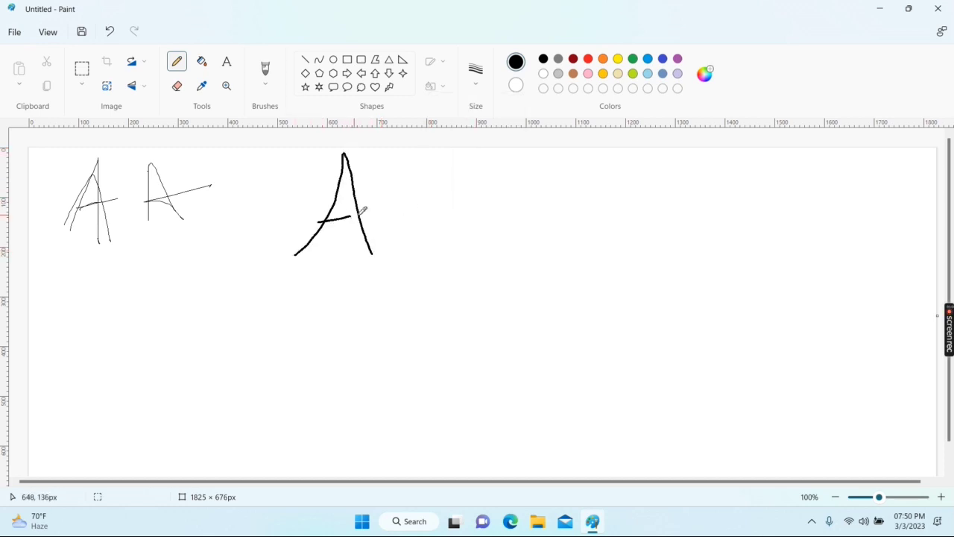
Set the pencil thickness to 3px and draw an A without a crossbar beside the thickest A.
left_click(476, 75)
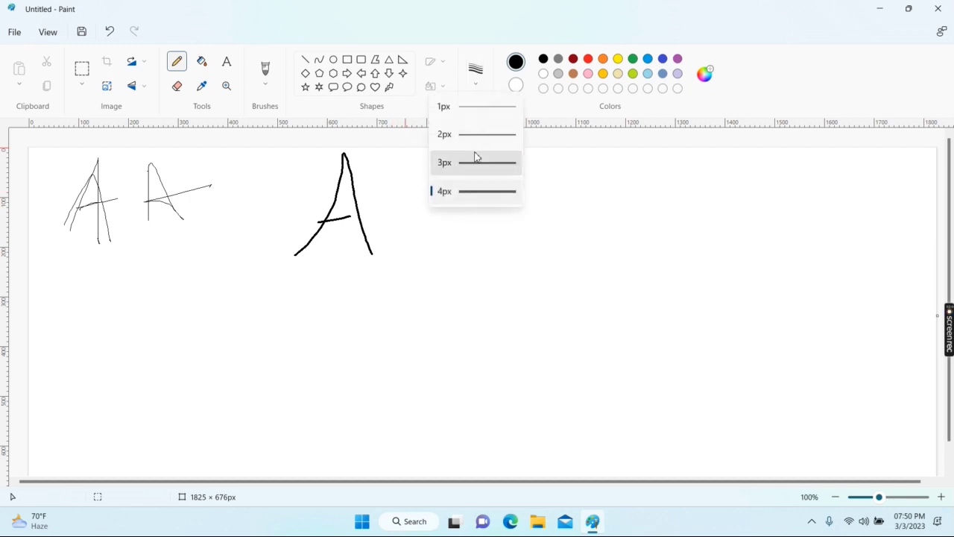
left_click(477, 163)
mouse_move(417, 235)
left_mouse_down()
mouse_move(450, 175)
mouse_move(463, 224)
left_mouse_up()
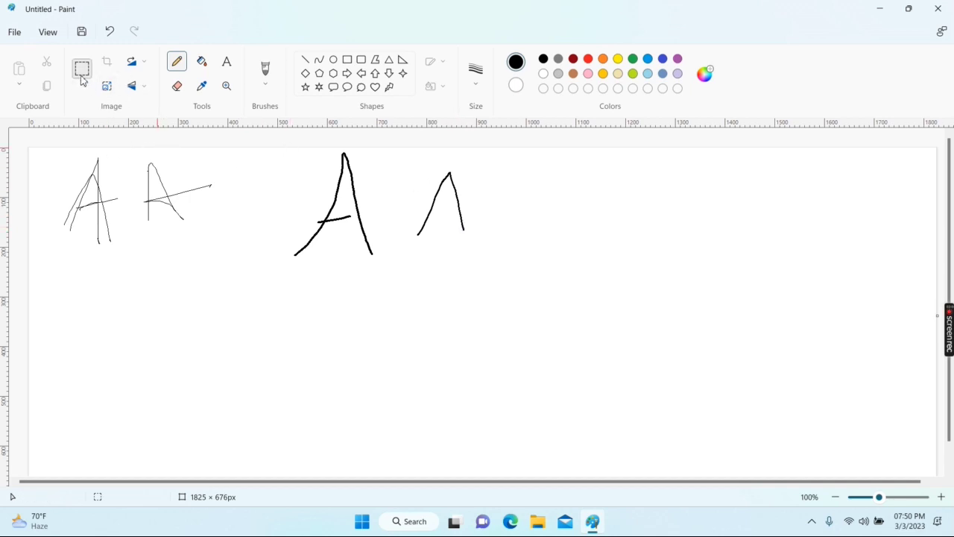
Draw long, roughly horizontal pencil strokes across the row of handwritten letters.
left_click_drag(95, 185, 361, 180)
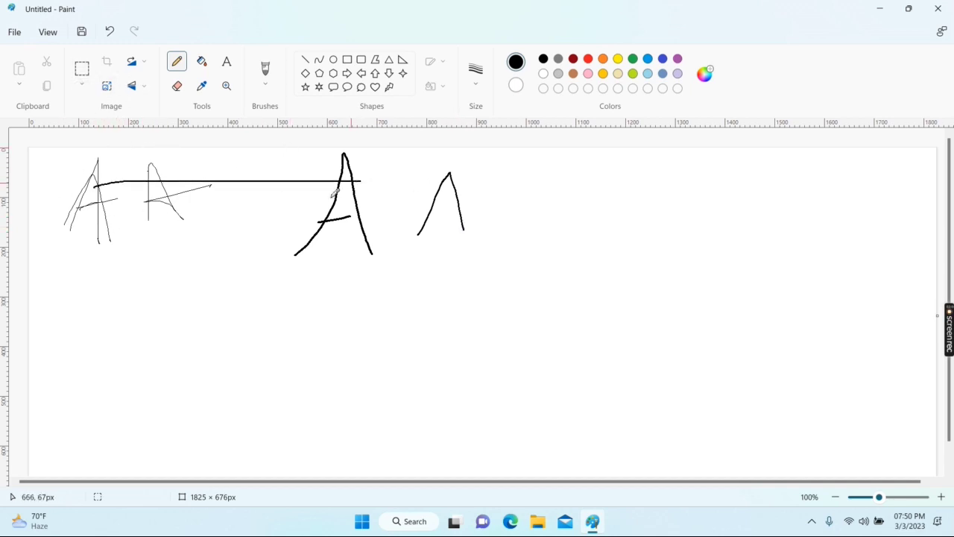
left_click_drag(128, 219, 399, 222)
mouse_move(271, 172)
left_mouse_down()
mouse_move(419, 173)
mouse_move(439, 198)
mouse_move(387, 214)
left_mouse_up()
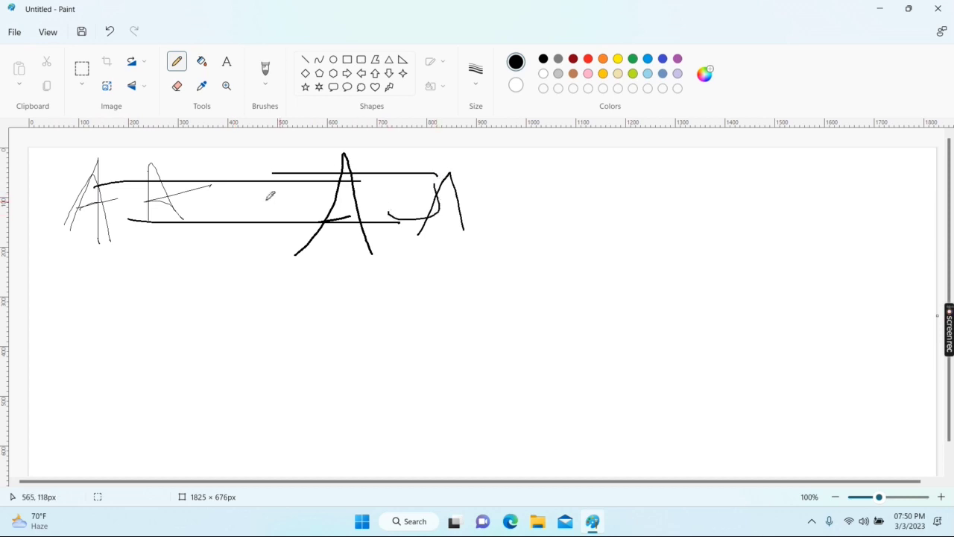
Select a rectangle of about 876 × 283 px around all the pencil marks and delete its contents.
left_click(82, 69)
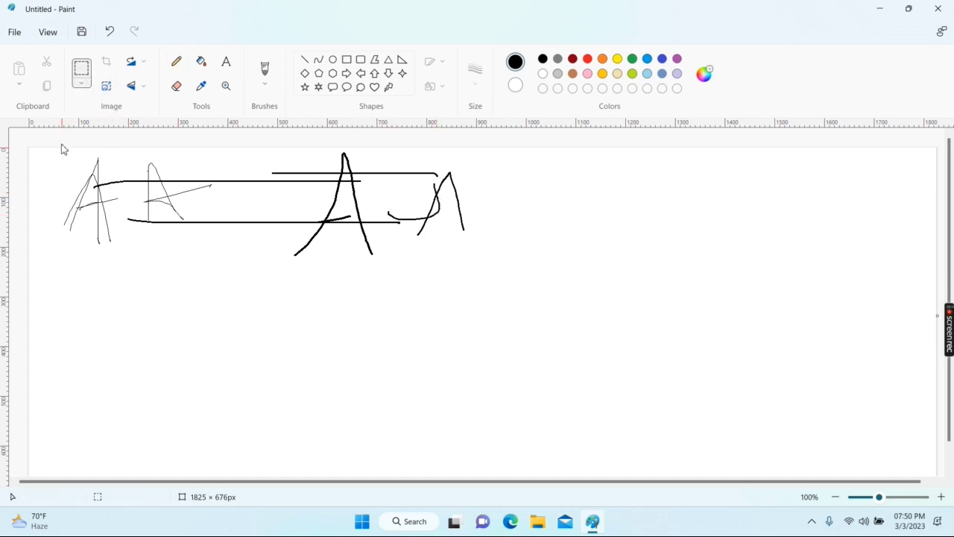
mouse_move(62, 153)
left_mouse_down()
mouse_move(462, 181)
mouse_move(495, 287)
left_mouse_up()
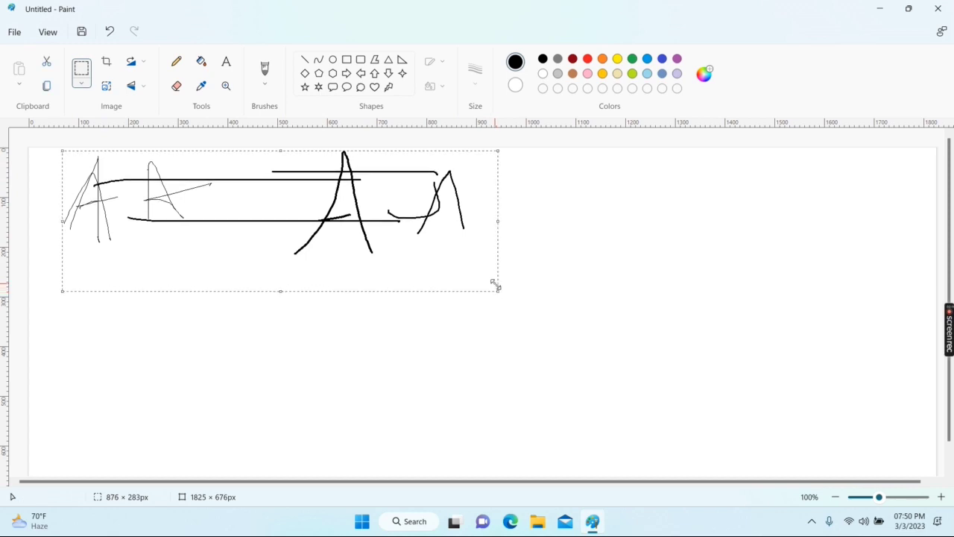
key("Delete")
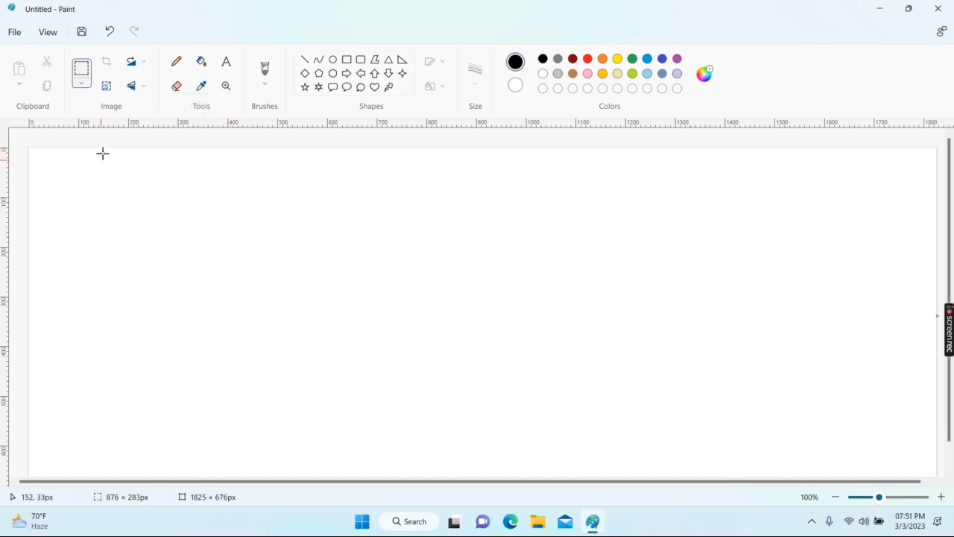
Handwrite the capital letters A, B, C and D with the Pencil, starting a row along the canvas's upper edge.
left_click(176, 67)
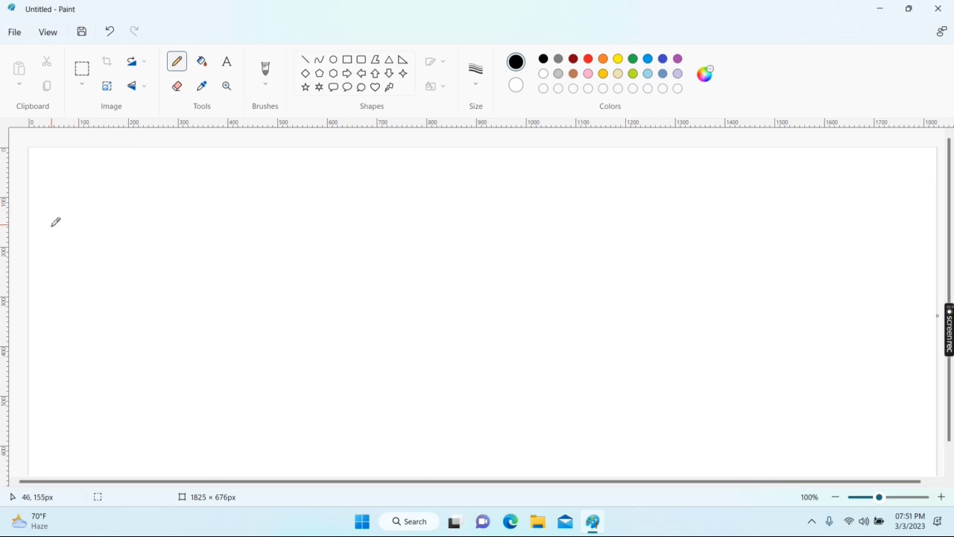
mouse_move(44, 229)
left_mouse_down()
mouse_move(64, 158)
mouse_move(75, 226)
mouse_move(72, 201)
left_mouse_up()
left_click_drag(116, 158, 122, 221)
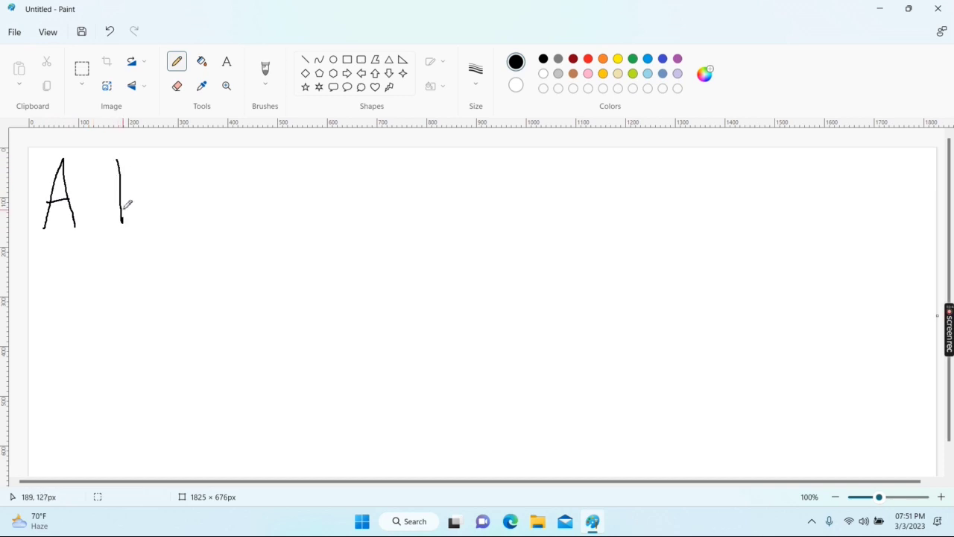
mouse_move(110, 179)
left_mouse_down()
mouse_move(126, 157)
mouse_move(130, 195)
mouse_move(148, 200)
mouse_move(139, 222)
mouse_move(123, 222)
left_mouse_up()
mouse_move(218, 158)
left_mouse_down()
mouse_move(193, 163)
mouse_move(217, 212)
left_mouse_up()
left_click_drag(266, 161, 266, 209)
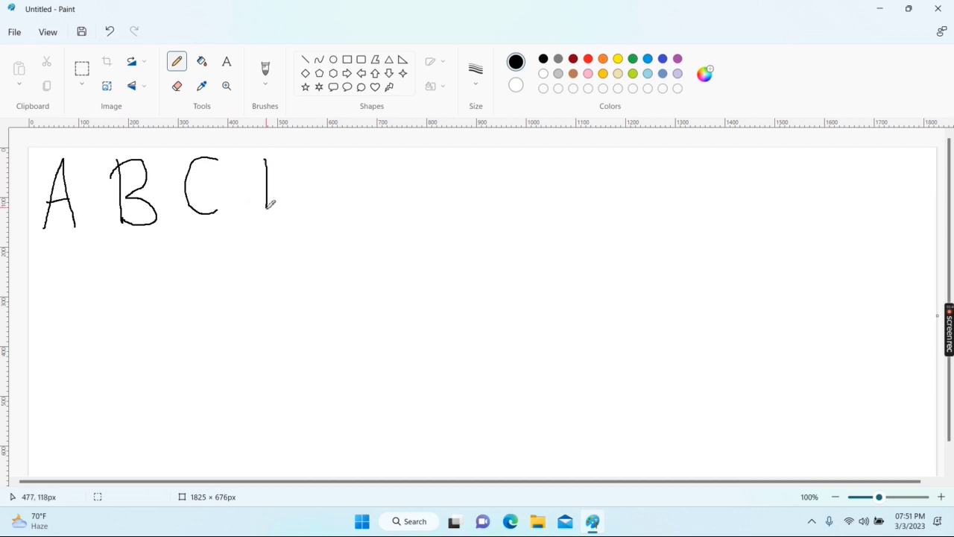
mouse_move(252, 160)
left_mouse_down()
mouse_move(296, 176)
mouse_move(304, 195)
mouse_move(258, 214)
left_mouse_up()
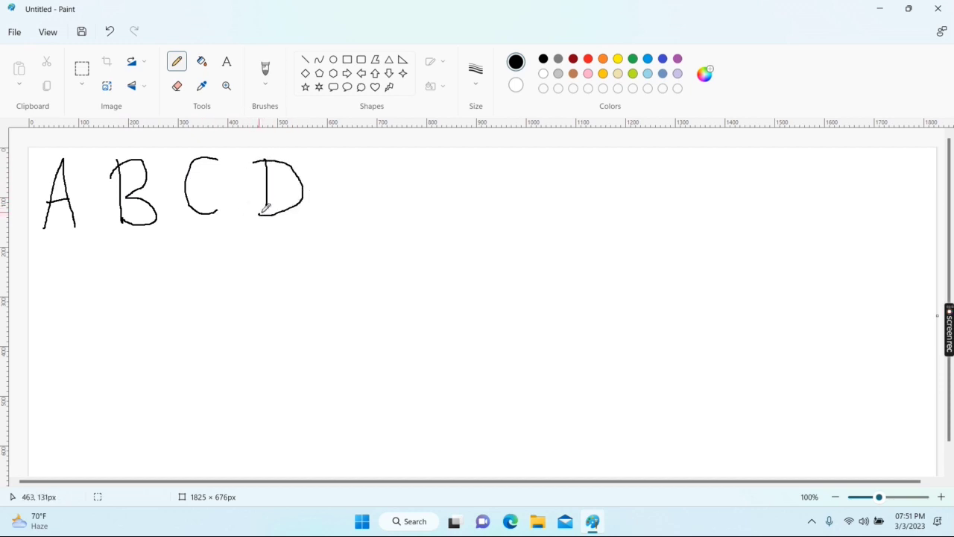
Continue the upper row with the handwritten capital letters E, F, G and H.
mouse_move(334, 154)
left_mouse_down()
mouse_move(333, 206)
mouse_move(366, 200)
left_mouse_up()
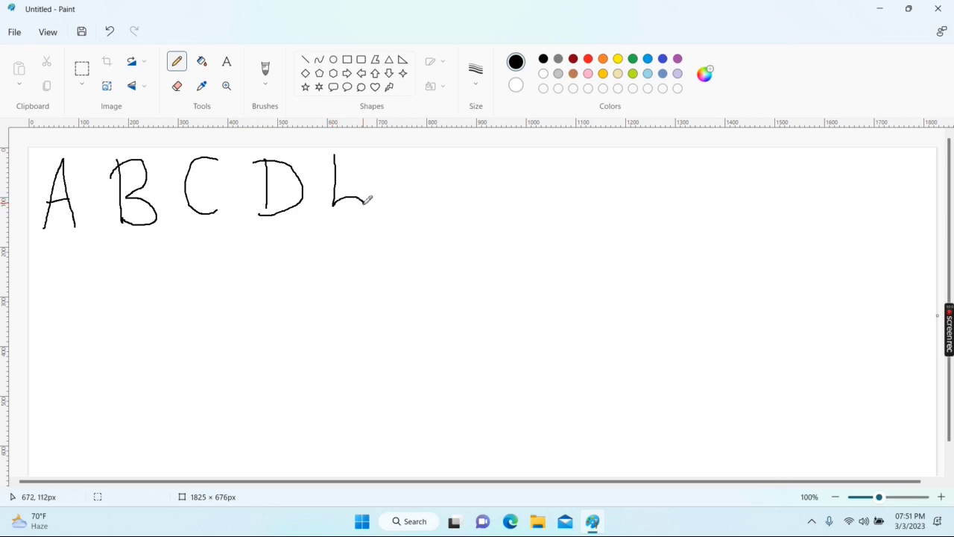
mouse_move(333, 173)
left_mouse_down()
mouse_move(346, 173)
mouse_move(354, 154)
mouse_move(403, 203)
mouse_move(403, 172)
mouse_move(447, 159)
left_mouse_up()
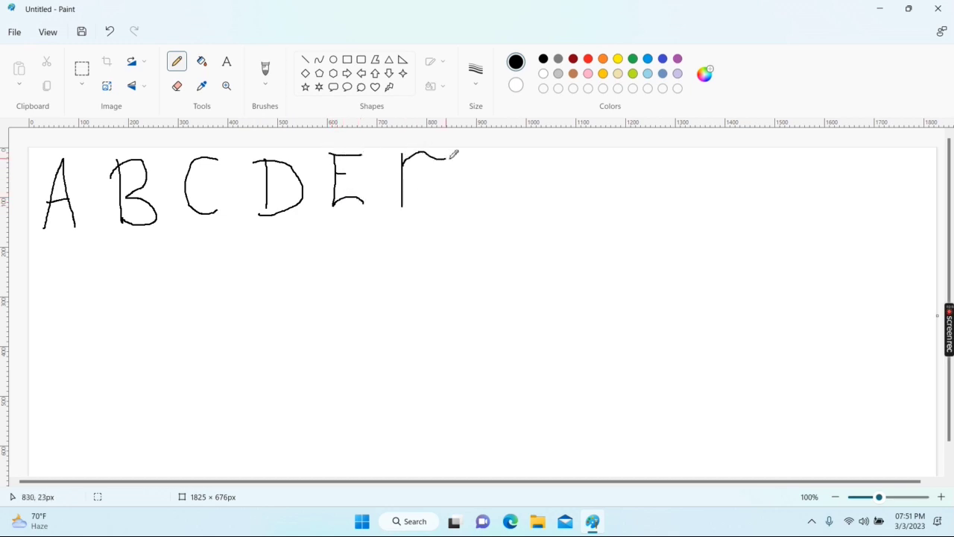
left_click_drag(403, 184, 436, 184)
mouse_move(499, 154)
left_mouse_down()
mouse_move(489, 181)
mouse_move(504, 205)
mouse_move(509, 185)
mouse_move(499, 182)
mouse_move(524, 197)
left_mouse_up()
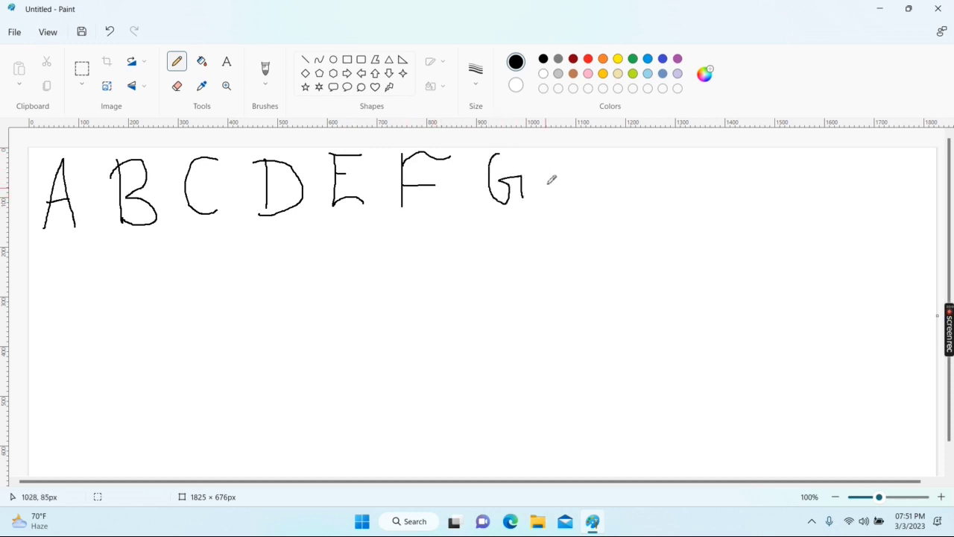
left_click_drag(552, 157, 562, 204)
mouse_move(579, 150)
left_mouse_down()
mouse_move(588, 197)
mouse_move(588, 177)
left_mouse_up()
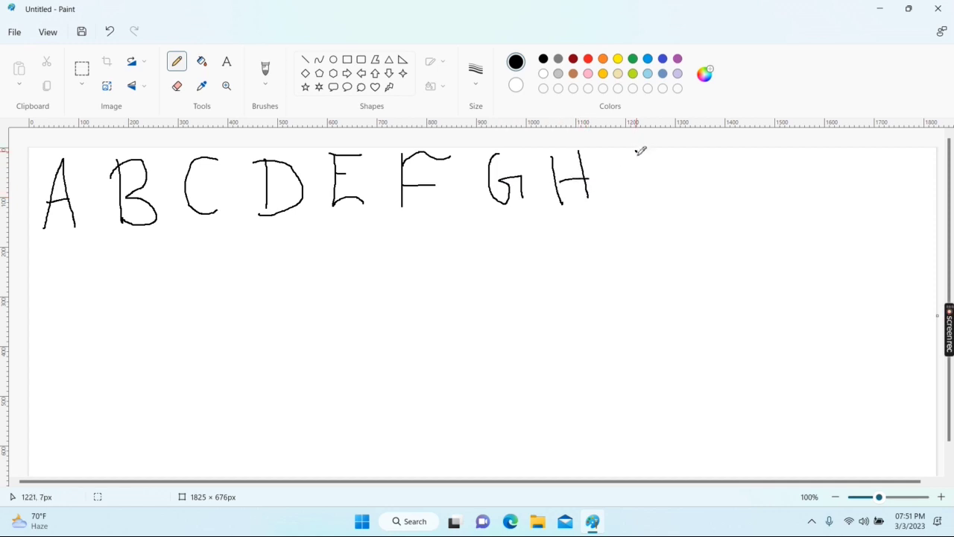
Complete the upper row with the handwritten capital letters I, J, K and L.
mouse_move(636, 151)
left_mouse_down()
mouse_move(645, 197)
mouse_move(656, 200)
left_mouse_up()
left_click_drag(628, 154, 657, 153)
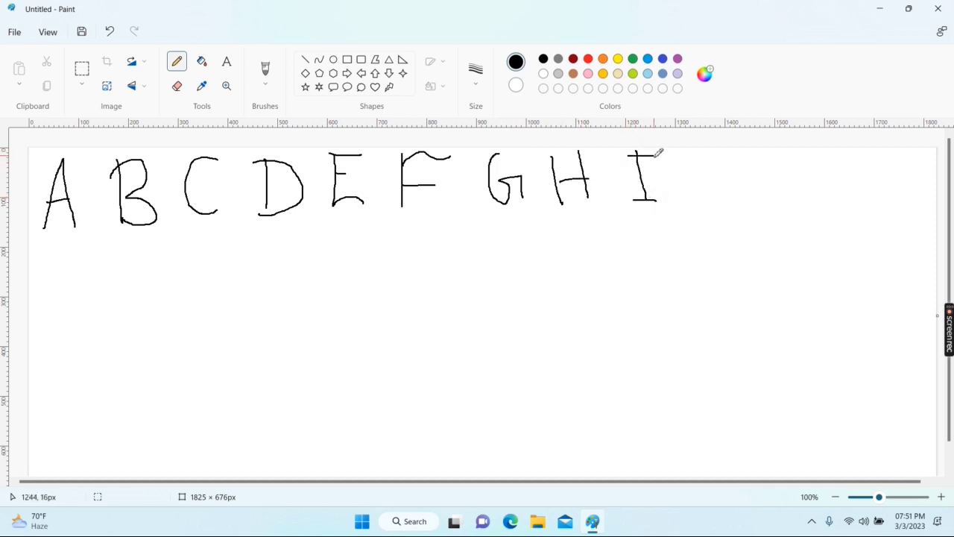
mouse_move(720, 160)
left_mouse_down()
mouse_move(729, 197)
mouse_move(714, 200)
mouse_move(708, 163)
mouse_move(730, 162)
mouse_move(786, 196)
left_mouse_up()
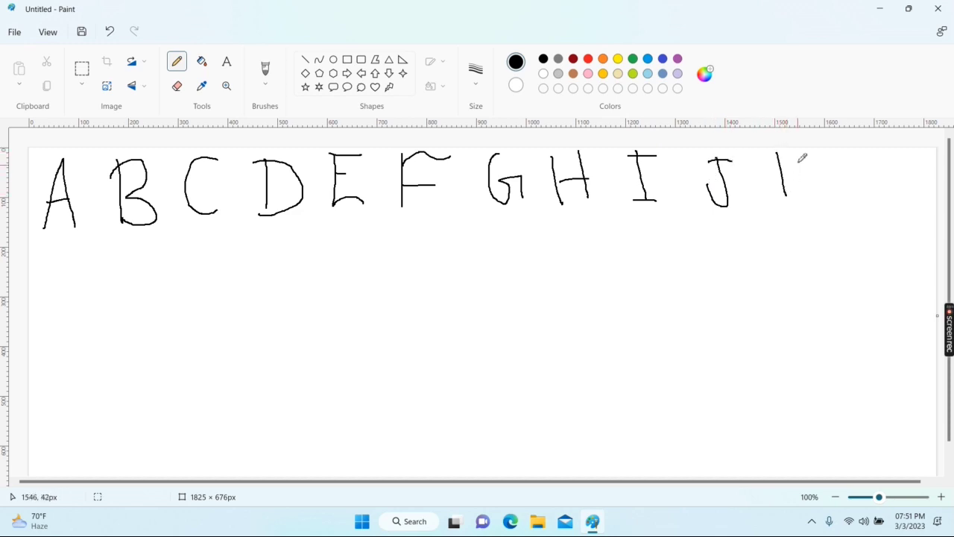
mouse_move(798, 157)
left_mouse_down()
mouse_move(777, 180)
mouse_move(806, 198)
left_mouse_up()
mouse_move(845, 155)
left_mouse_down()
mouse_move(847, 200)
mouse_move(877, 197)
left_mouse_up()
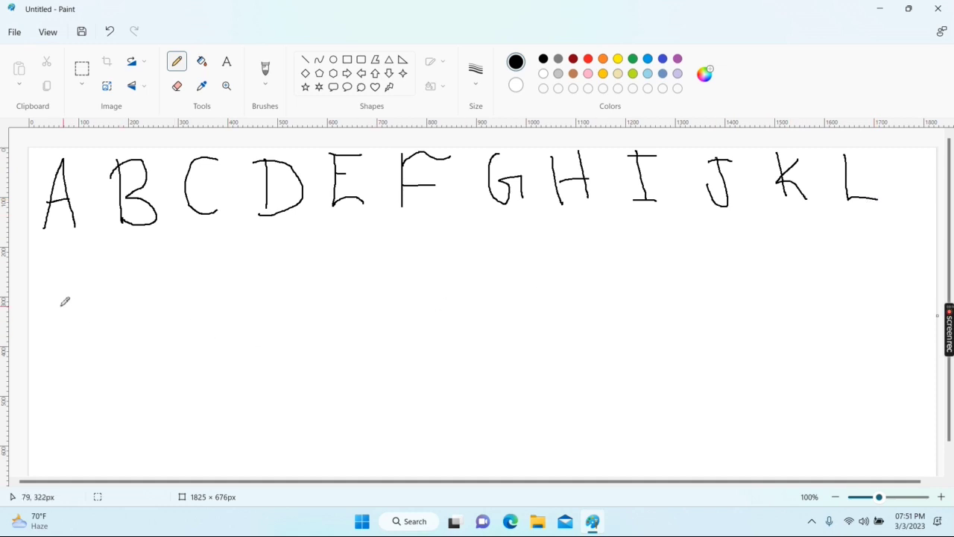
Start a second row below the A with the handwritten capital letters M and N.
mouse_move(51, 279)
left_mouse_down()
mouse_move(51, 323)
mouse_move(50, 282)
mouse_move(64, 299)
mouse_move(87, 271)
mouse_move(89, 321)
left_mouse_up()
left_click_drag(136, 269, 141, 312)
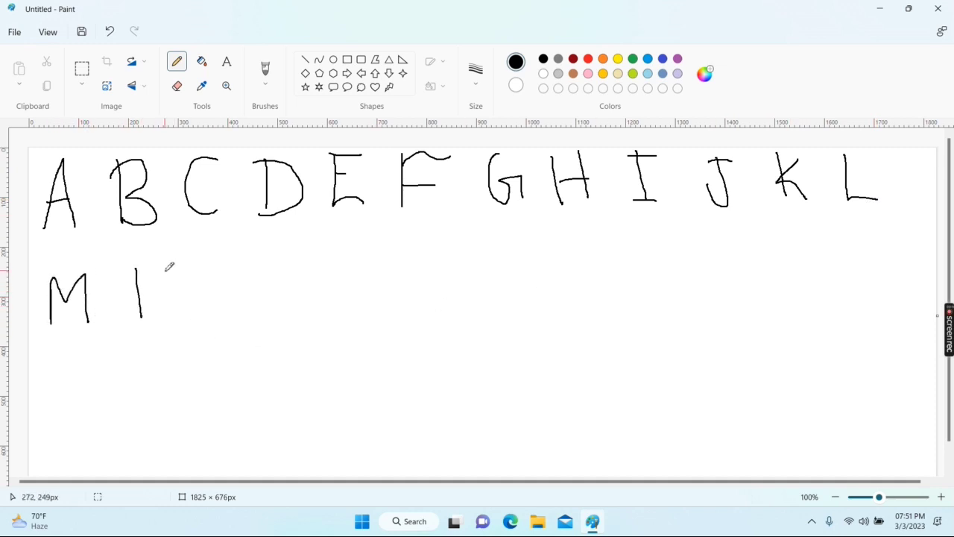
left_click_drag(165, 269, 171, 316)
left_click_drag(142, 274, 180, 321)
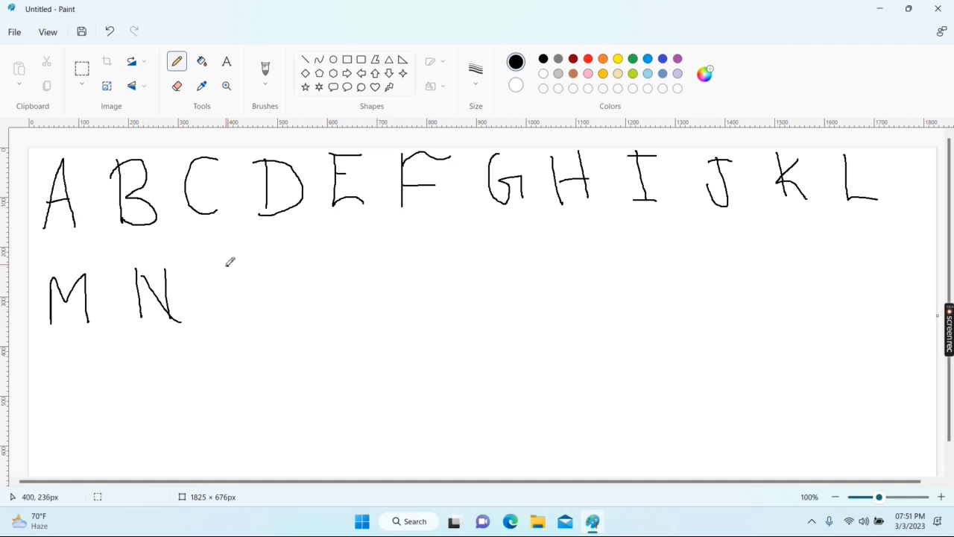
Complete the second row with the handwritten capital letters O, P, Q, R, S, T, U, V and W.
mouse_move(231, 263)
left_mouse_down()
mouse_move(208, 284)
mouse_move(238, 323)
mouse_move(227, 267)
left_mouse_up()
mouse_move(285, 258)
left_mouse_down()
mouse_move(295, 318)
mouse_move(275, 281)
mouse_move(295, 255)
mouse_move(321, 265)
mouse_move(282, 280)
left_mouse_up()
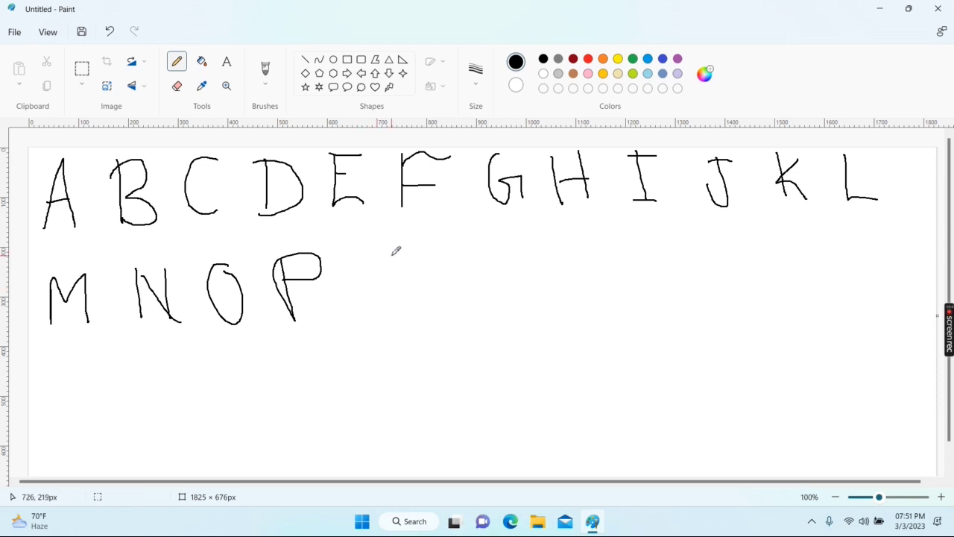
mouse_move(385, 247)
left_mouse_down()
mouse_move(356, 284)
mouse_move(392, 294)
mouse_move(383, 257)
mouse_move(368, 263)
mouse_move(426, 292)
mouse_move(406, 307)
left_mouse_up()
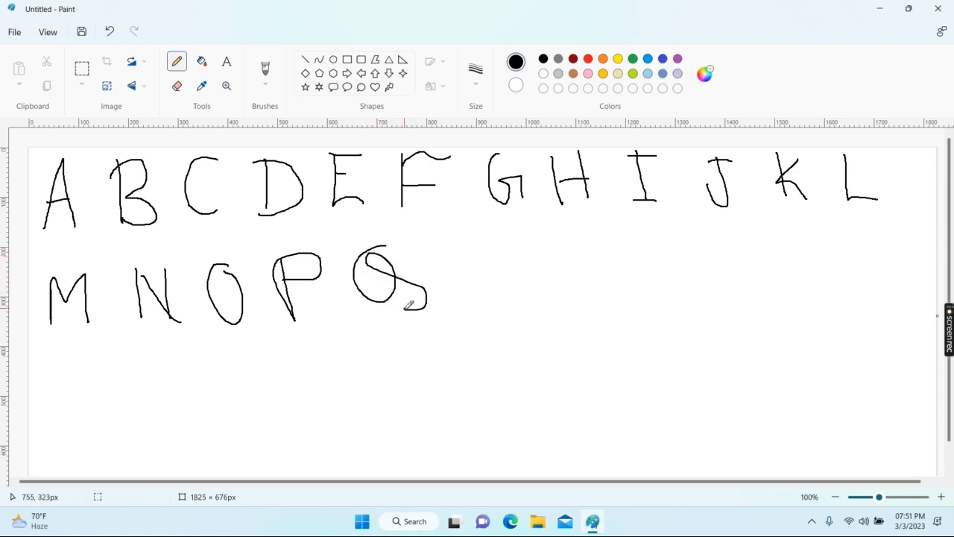
mouse_move(456, 246)
left_mouse_down()
mouse_move(468, 304)
mouse_move(456, 245)
mouse_move(476, 242)
mouse_move(465, 271)
mouse_move(506, 310)
left_mouse_up()
mouse_move(544, 237)
left_mouse_down()
mouse_move(517, 244)
mouse_move(551, 272)
mouse_move(532, 286)
left_mouse_up()
mouse_move(569, 242)
left_mouse_down()
mouse_move(616, 237)
mouse_move(598, 262)
mouse_move(597, 290)
left_mouse_up()
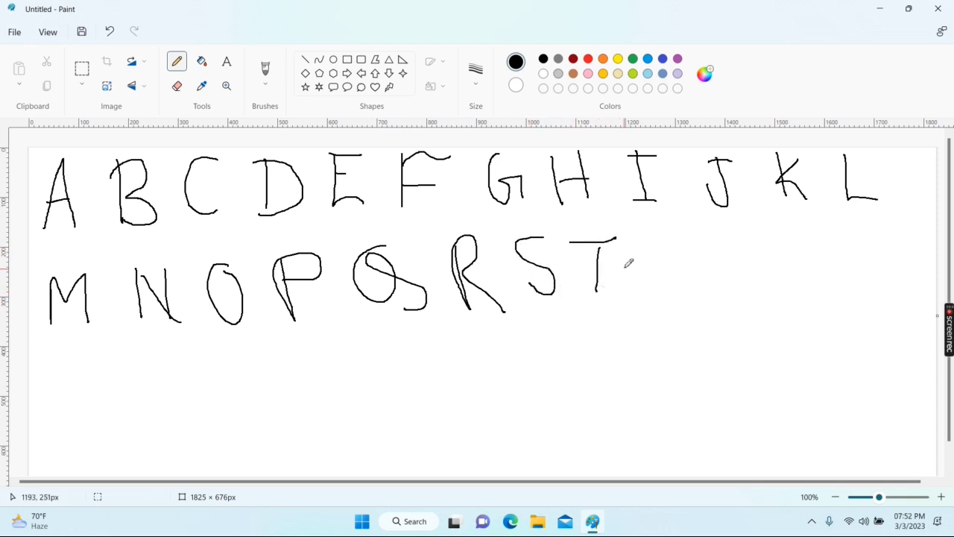
mouse_move(640, 240)
left_mouse_down()
mouse_move(653, 280)
mouse_move(674, 277)
mouse_move(669, 240)
mouse_move(732, 282)
mouse_move(748, 241)
mouse_move(784, 251)
mouse_move(798, 276)
mouse_move(807, 252)
mouse_move(834, 282)
mouse_move(849, 259)
mouse_move(830, 226)
left_mouse_up()
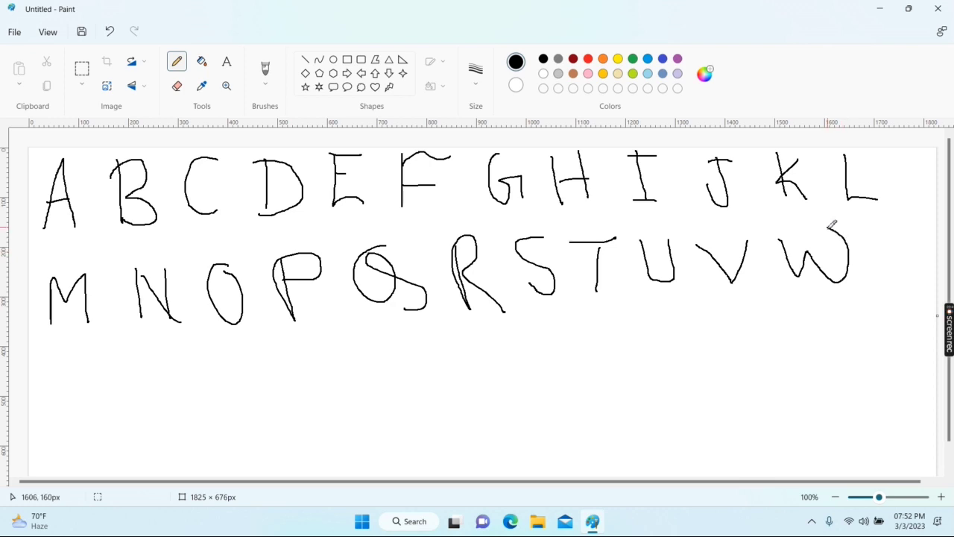
Handwrite the capital letters X, Y and Z in a third row below the P, Q and R.
left_click_drag(266, 355, 322, 400)
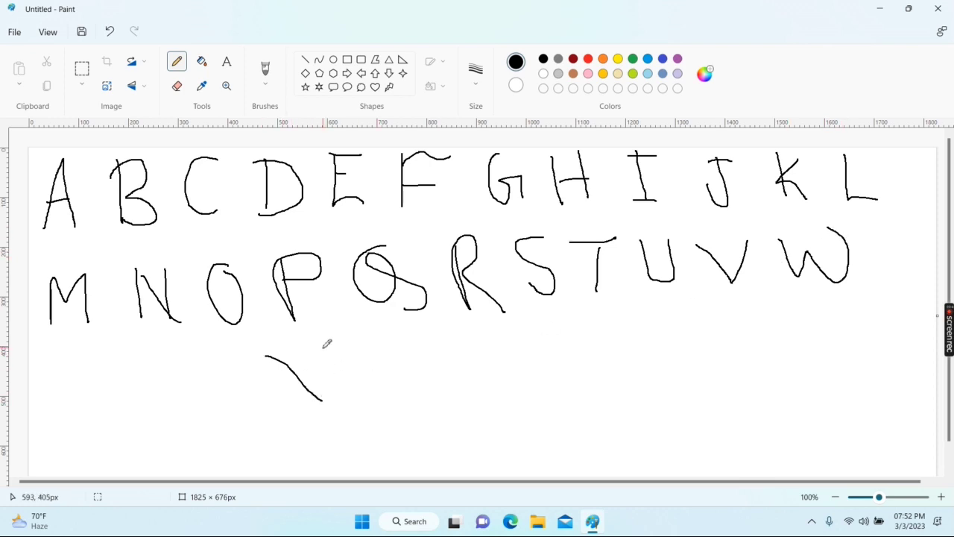
left_click_drag(323, 347, 280, 419)
mouse_move(352, 345)
left_mouse_down()
mouse_move(387, 379)
mouse_move(411, 347)
mouse_move(408, 444)
left_mouse_up()
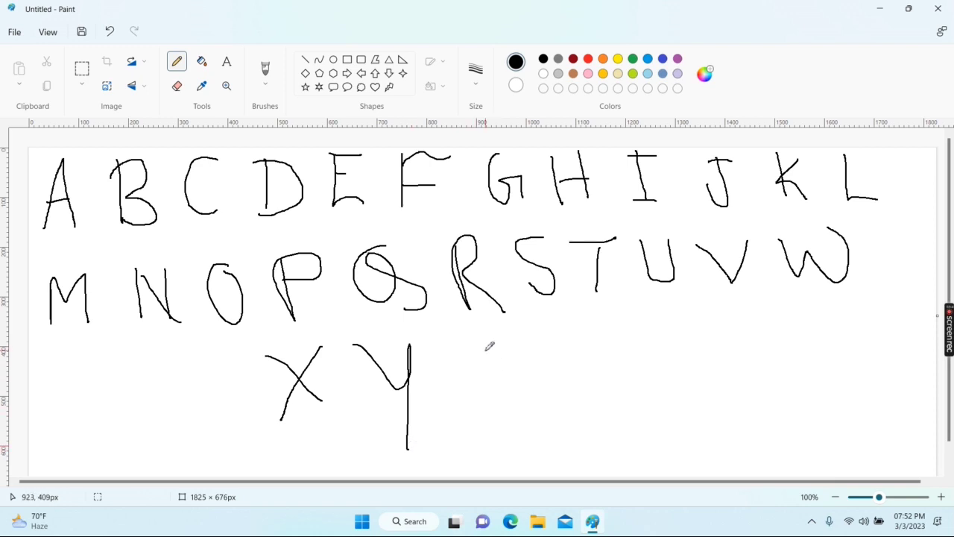
mouse_move(451, 340)
left_mouse_down()
mouse_move(500, 332)
mouse_move(444, 399)
mouse_move(506, 408)
left_mouse_up()
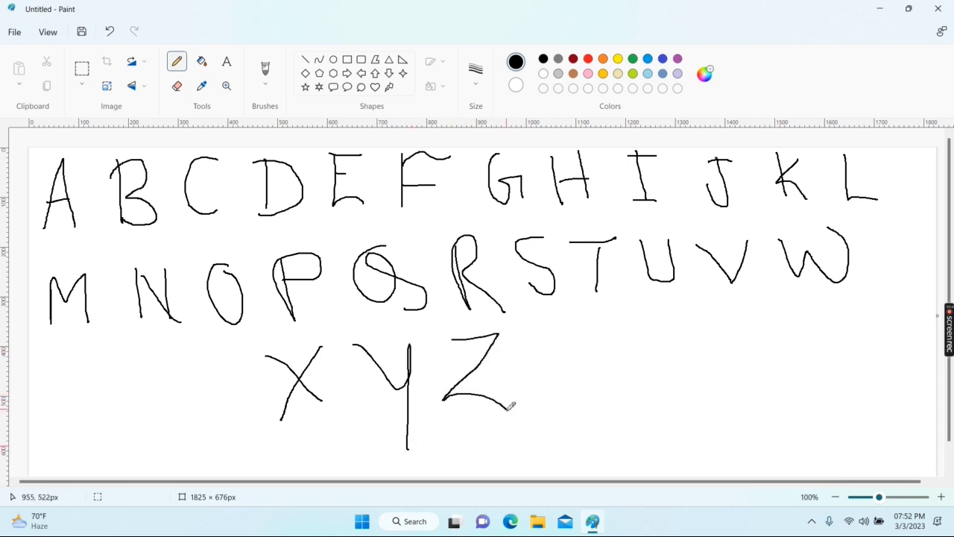
Draw freehand horizontal lines beneath all three rows of letters with the Pencil.
left_click_drag(33, 254, 388, 222)
mouse_move(420, 221)
left_mouse_down()
mouse_move(724, 224)
mouse_move(869, 213)
left_mouse_up()
left_click_drag(57, 339, 496, 326)
left_click_drag(556, 322, 827, 308)
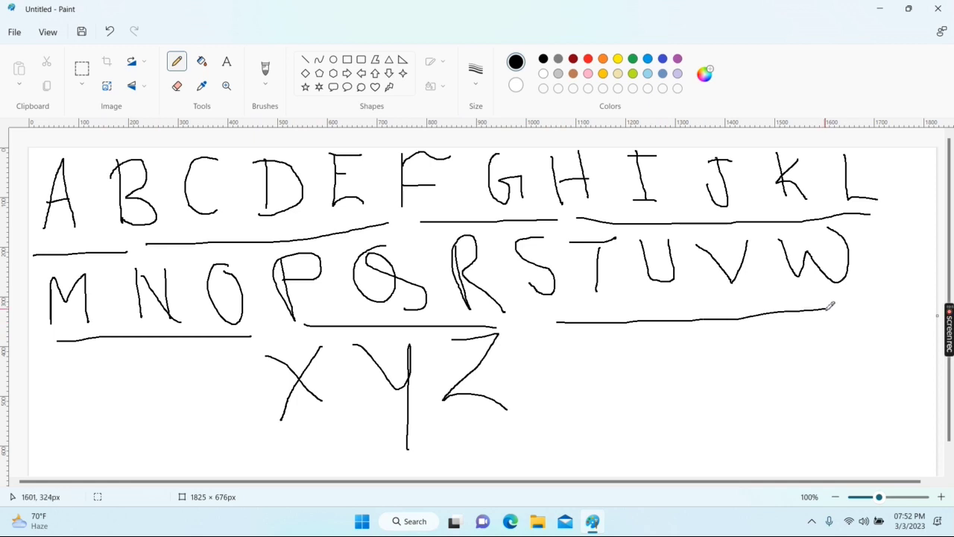
left_click_drag(241, 438, 521, 437)
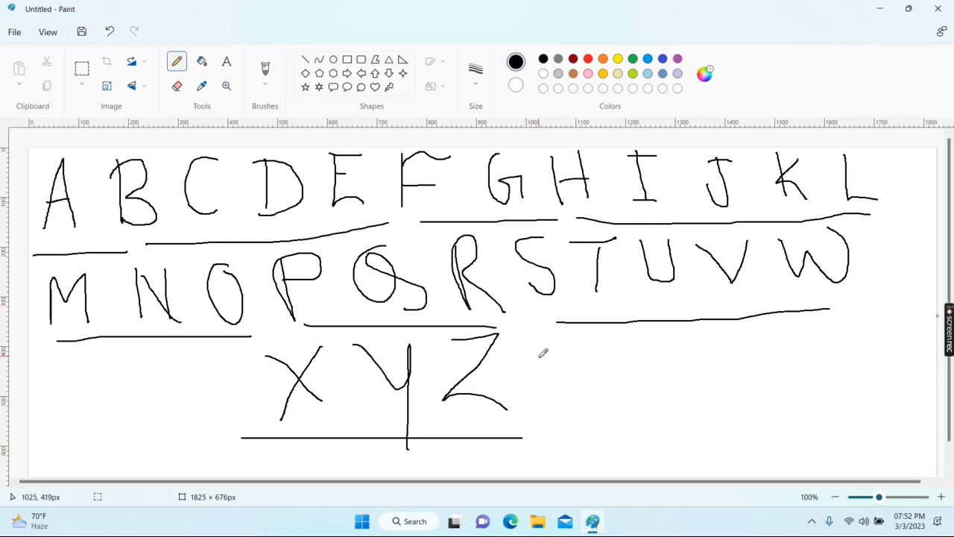
Handwrite extra letters Z, A, B and Q after the third row and loop a stroke over the B.
mouse_move(539, 356)
left_mouse_down()
mouse_move(601, 340)
mouse_move(542, 391)
mouse_move(585, 386)
mouse_move(626, 332)
mouse_move(649, 396)
mouse_move(613, 377)
mouse_move(659, 369)
left_mouse_up()
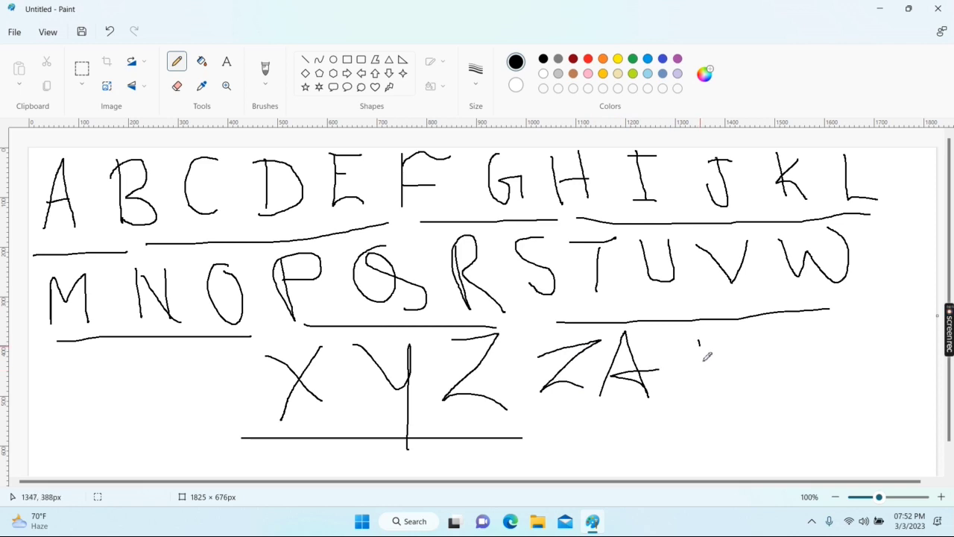
mouse_move(699, 340)
left_mouse_down()
mouse_move(710, 385)
mouse_move(726, 336)
mouse_move(721, 351)
mouse_move(753, 385)
mouse_move(723, 384)
left_mouse_up()
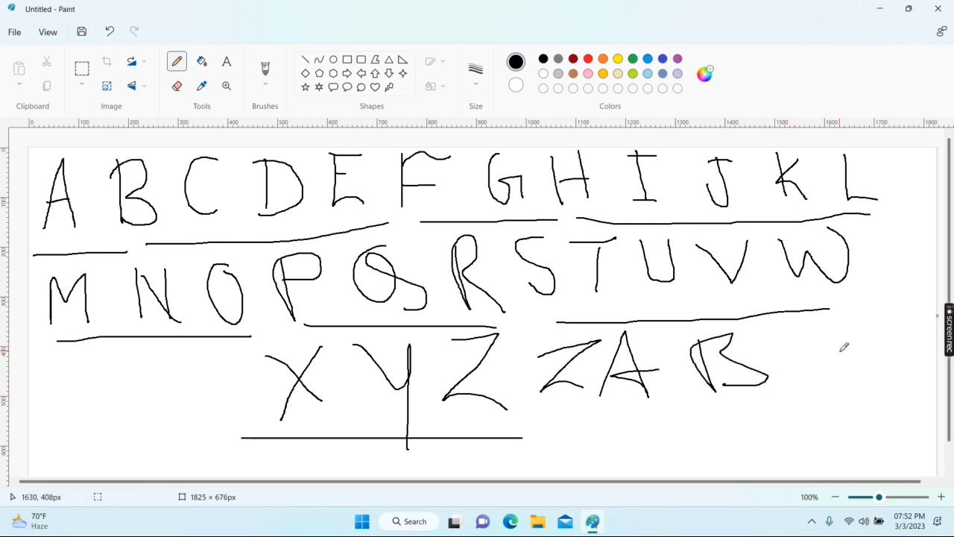
left_click_drag(835, 344, 820, 343)
mouse_move(831, 392)
left_mouse_down()
mouse_move(824, 354)
mouse_move(799, 339)
mouse_move(806, 386)
mouse_move(823, 380)
mouse_move(796, 365)
mouse_move(874, 426)
mouse_move(864, 484)
left_mouse_up()
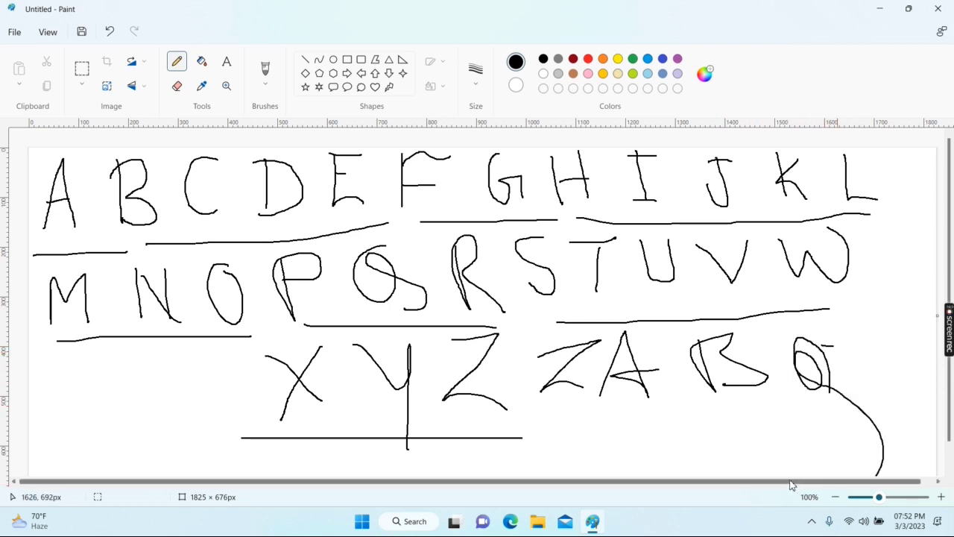
mouse_move(724, 341)
left_mouse_down()
mouse_move(697, 304)
mouse_move(689, 362)
mouse_move(753, 419)
mouse_move(743, 432)
mouse_move(760, 448)
left_mouse_up()
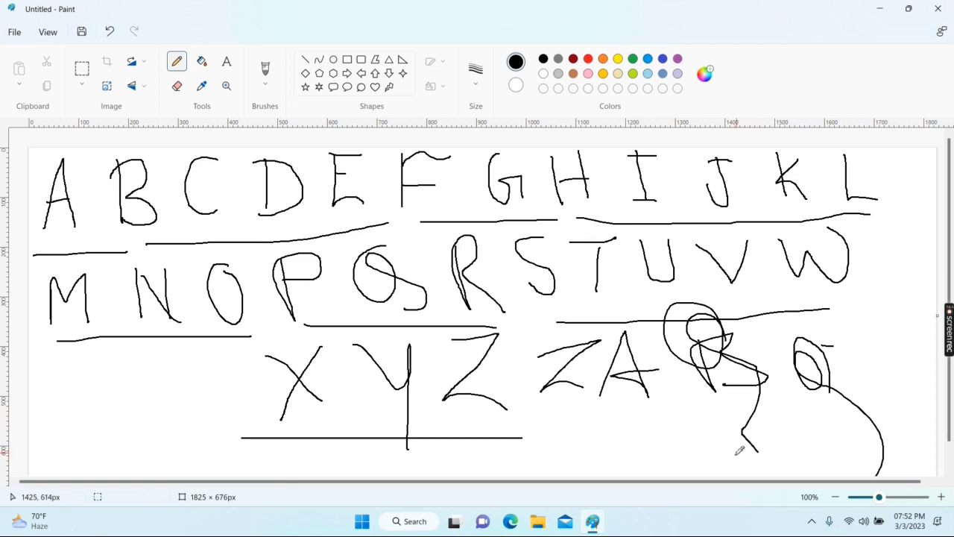
Undo the extra strokes and the line under X, Y and Z, and take back a trial Q beside the Z.
key("ctrl+z")
key("ctrl+z")
key("ctrl+z")
key("ctrl+z")
key("ctrl+z")
key("ctrl+z")
key("ctrl+z")
key("ctrl+z")
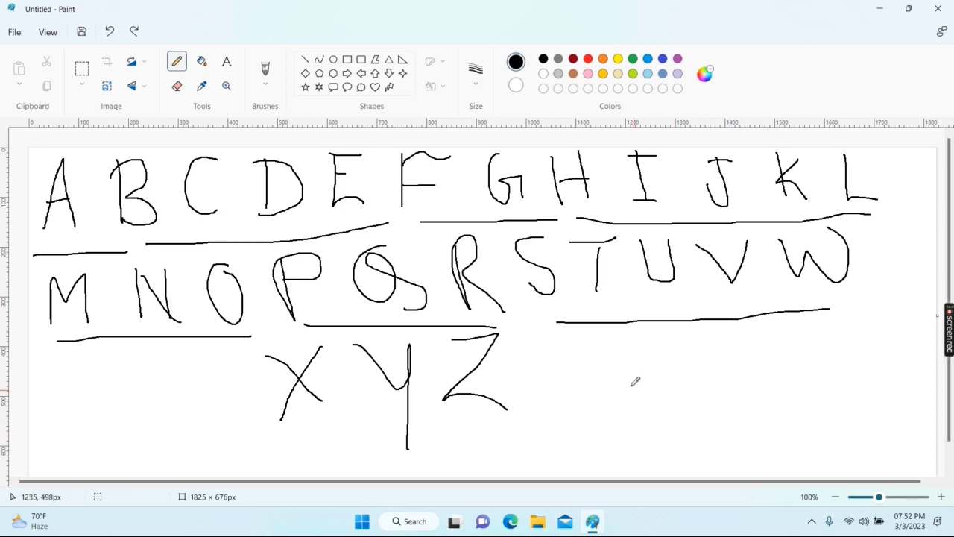
mouse_move(588, 348)
left_mouse_down()
mouse_move(560, 360)
mouse_move(579, 387)
mouse_move(576, 338)
mouse_move(564, 353)
mouse_move(628, 398)
mouse_move(607, 412)
left_mouse_up()
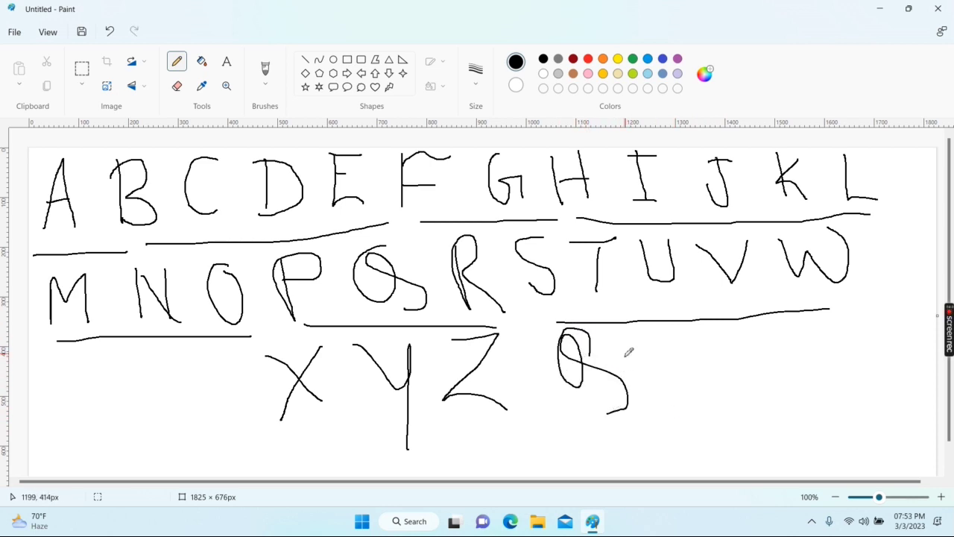
key("ctrl+z")
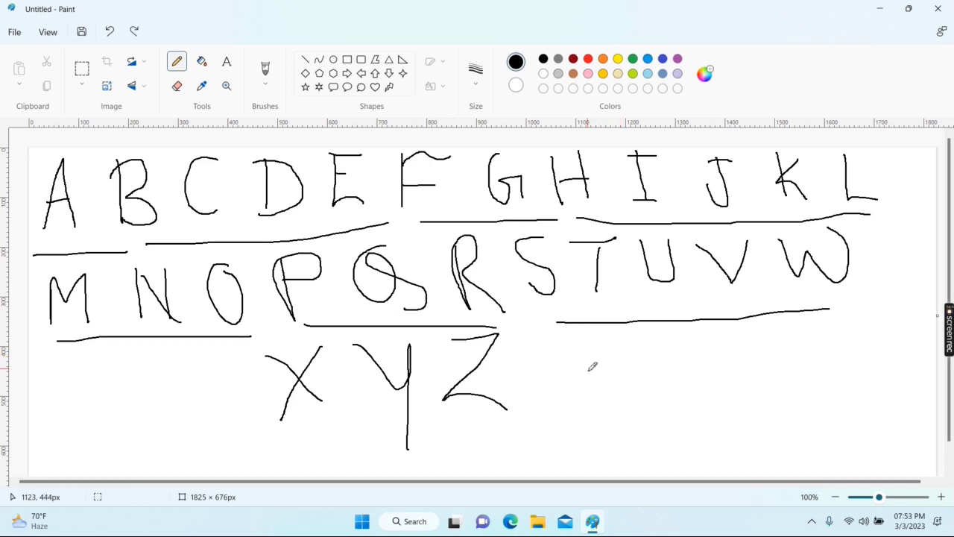
Select the handwritten alphabet with a rectangle of about 1730 × 615 px and delete it.
left_click(81, 68)
left_click_drag(35, 149, 895, 454)
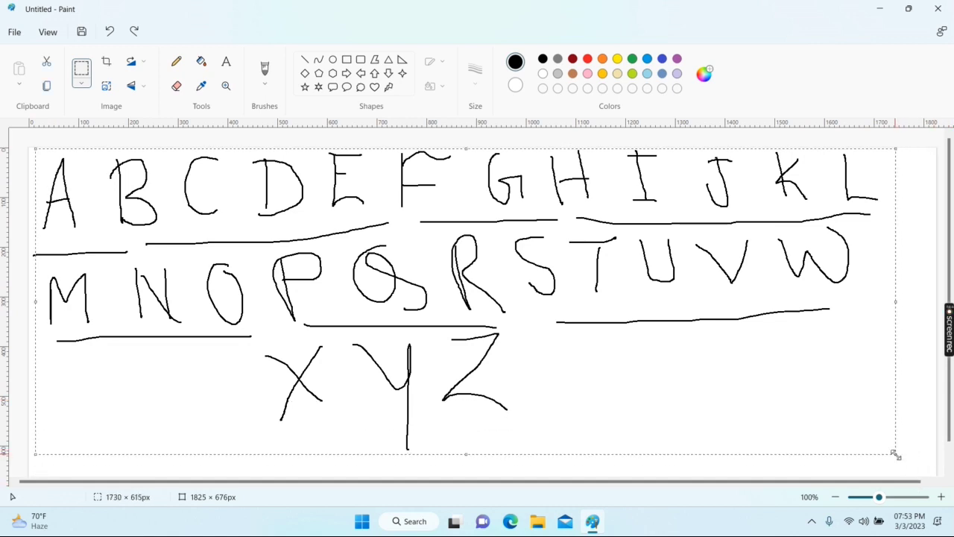
key("Delete")
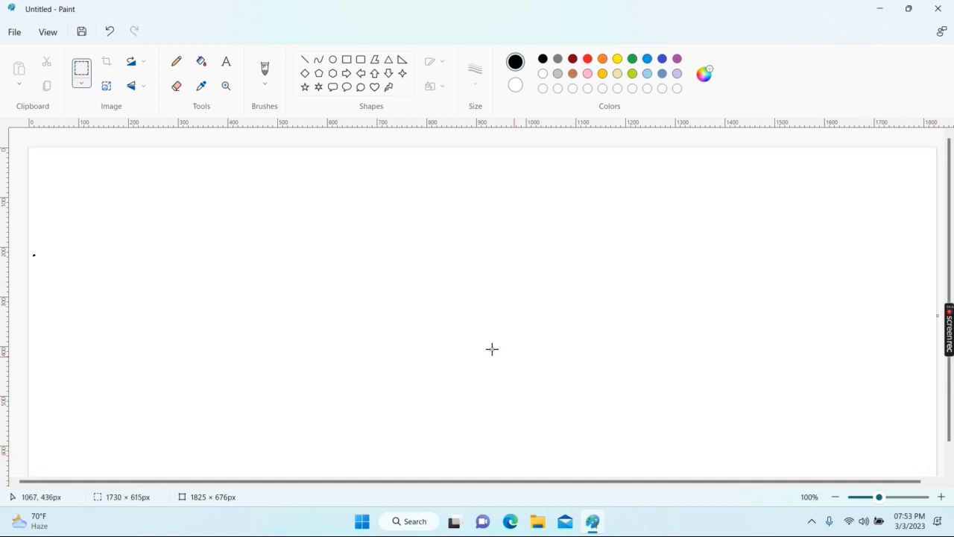
left_click_drag(335, 206, 326, 231)
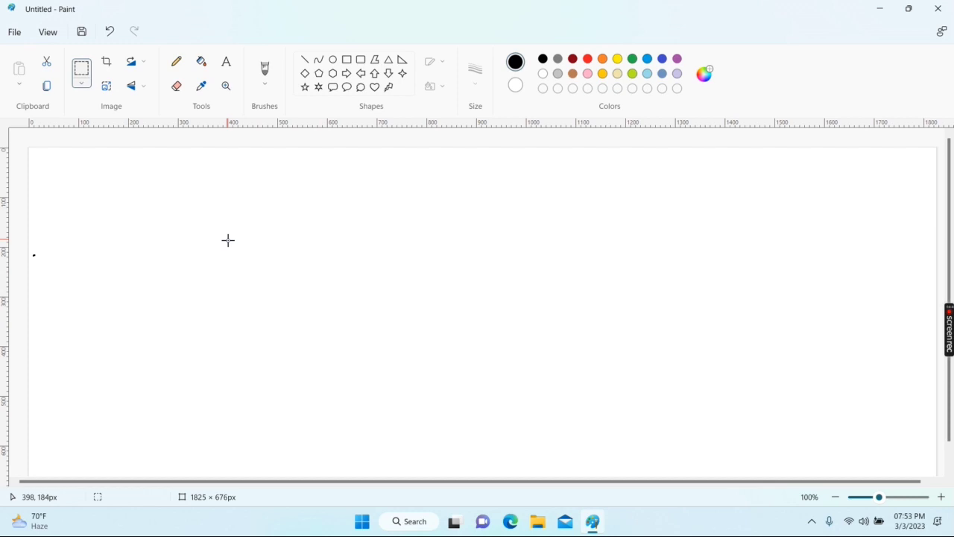
Draw a freehand zigzag on the cleared canvas with the Pencil and rub out its first part with the Eraser.
left_click(176, 62)
mouse_move(250, 171)
left_mouse_down()
mouse_move(304, 284)
mouse_move(321, 216)
mouse_move(345, 254)
mouse_move(408, 196)
mouse_move(412, 291)
left_mouse_up()
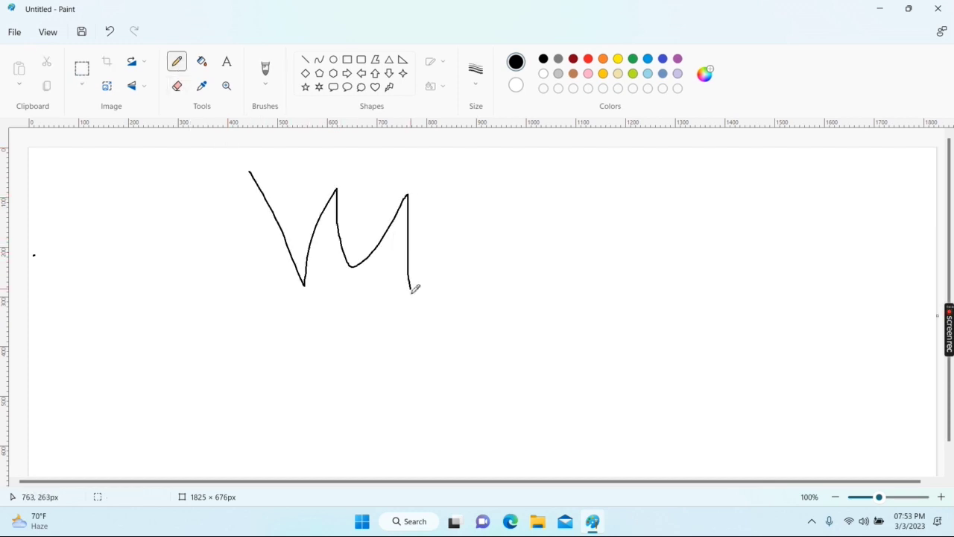
left_click(176, 86)
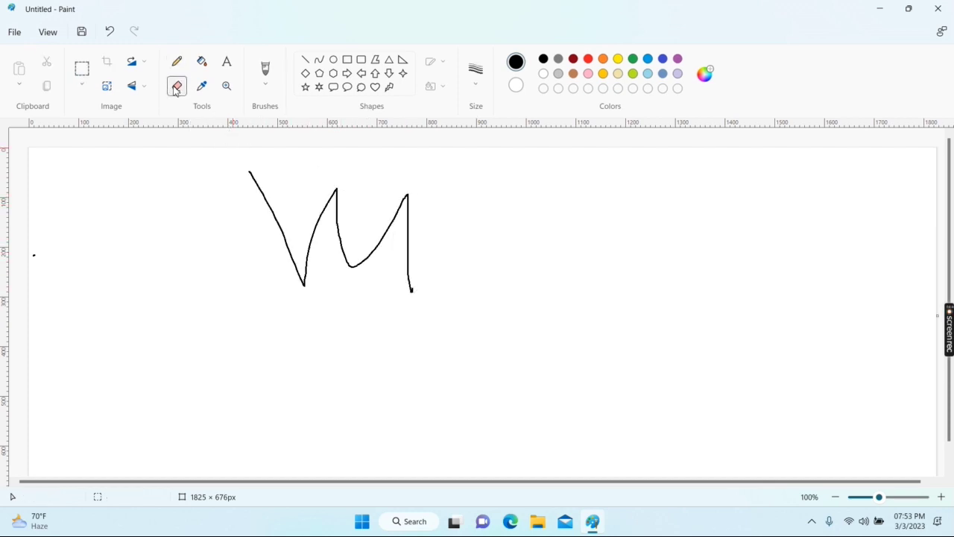
left_click_drag(248, 170, 283, 232)
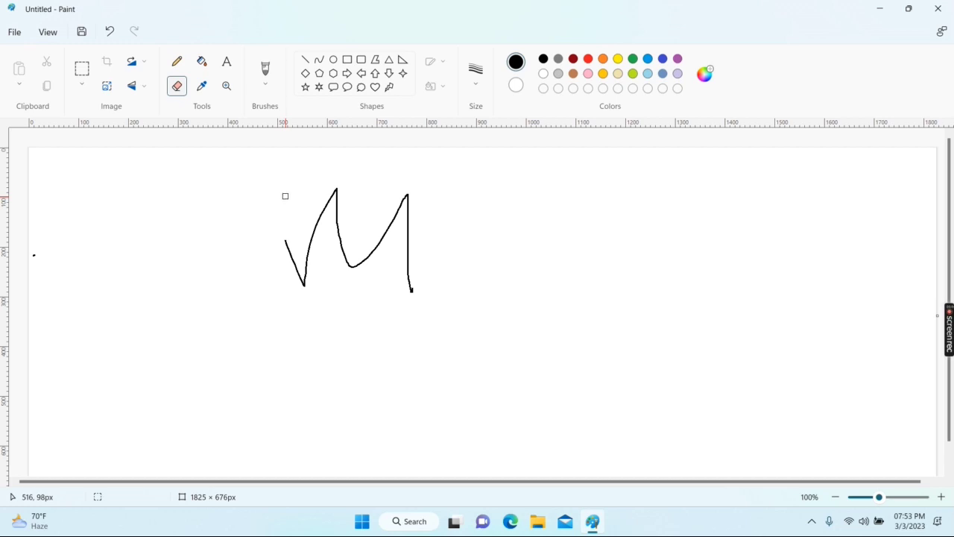
Enlarge the Eraser and wipe away the rest of the zigzag and the small dot near the canvas's left edge.
key("ctrl+plus")
key("ctrl+plus")
key("ctrl+plus")
key("ctrl+plus")
key("ctrl+plus")
key("ctrl+plus")
mouse_move(272, 213)
left_mouse_down()
mouse_move(299, 283)
mouse_move(329, 189)
mouse_move(352, 265)
mouse_move(407, 192)
mouse_move(415, 298)
left_mouse_up()
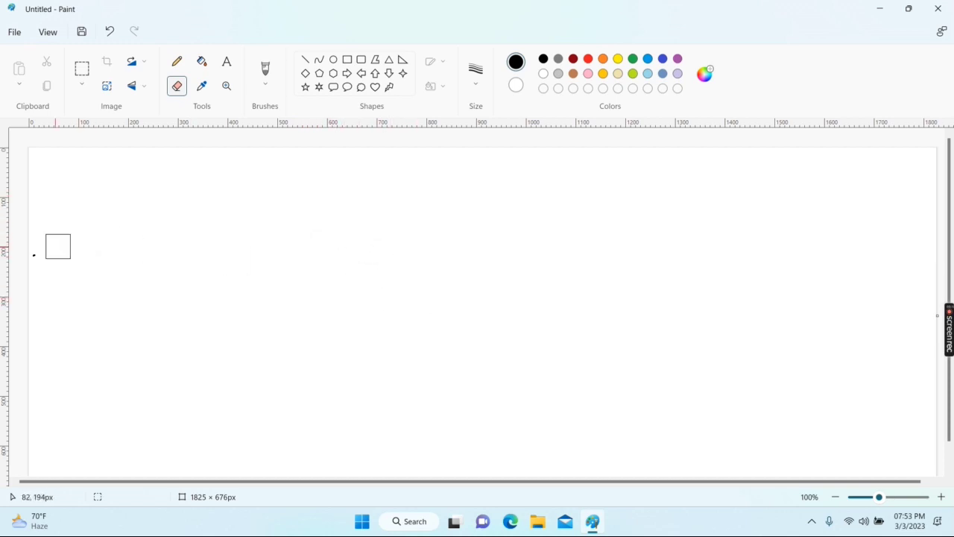
left_click_drag(58, 246, 90, 268)
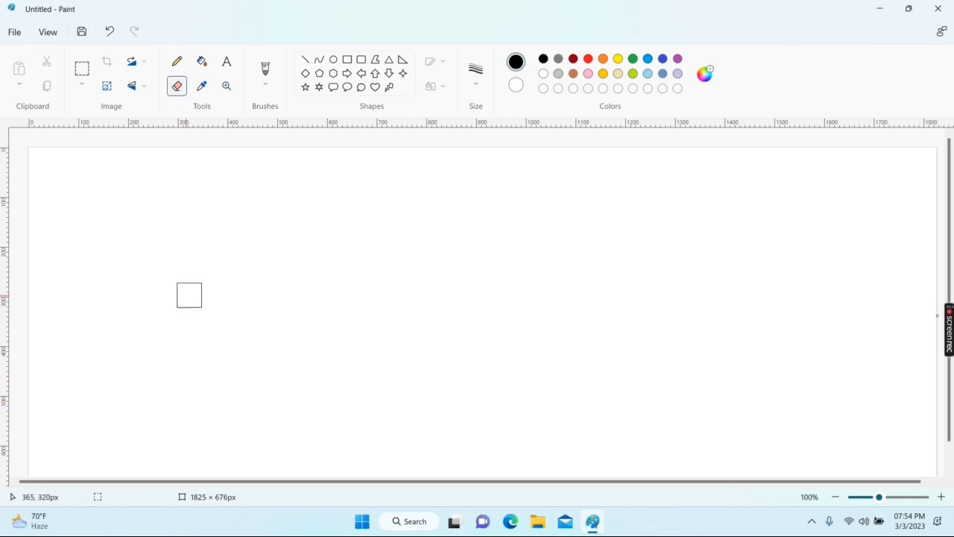
Handwrite "NAME = UNEMPLOYED" along the canvas's upper edge with the Pencil.
left_click(177, 62)
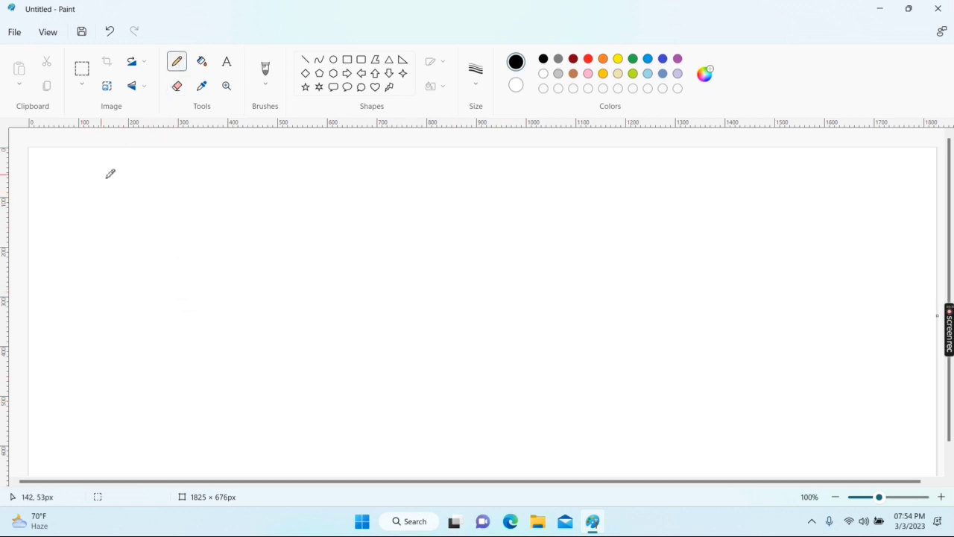
left_click_drag(102, 168, 102, 196)
mouse_move(120, 163)
left_mouse_down()
mouse_move(124, 194)
mouse_move(134, 190)
mouse_move(132, 197)
mouse_move(139, 163)
mouse_move(158, 199)
left_mouse_up()
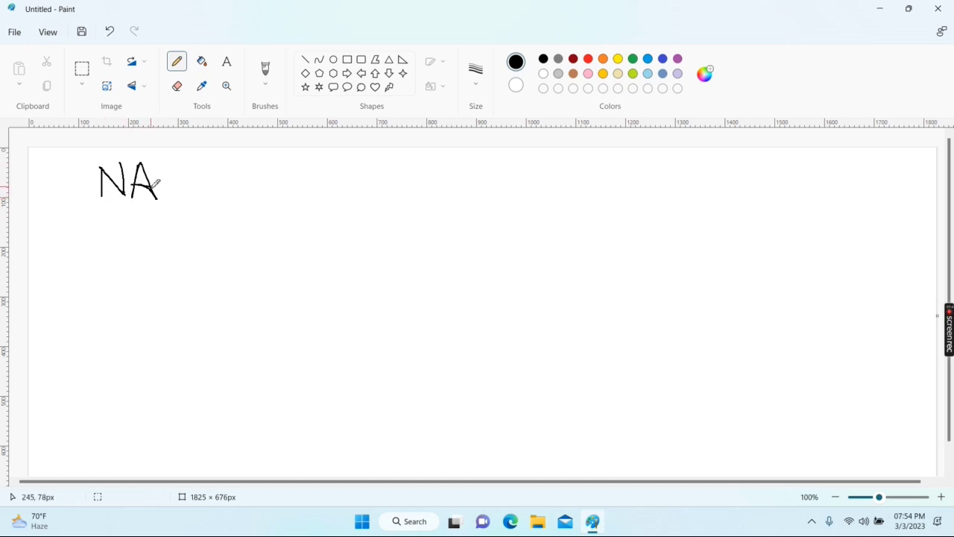
mouse_move(160, 159)
left_mouse_down()
mouse_move(169, 202)
mouse_move(165, 171)
mouse_move(181, 185)
mouse_move(193, 164)
mouse_move(209, 202)
left_mouse_up()
mouse_move(211, 164)
left_mouse_down()
mouse_move(221, 201)
mouse_move(244, 204)
mouse_move(234, 179)
mouse_move(210, 165)
mouse_move(344, 193)
mouse_move(344, 155)
mouse_move(359, 187)
left_mouse_up()
mouse_move(378, 157)
left_mouse_down()
mouse_move(380, 190)
mouse_move(359, 169)
mouse_move(398, 192)
mouse_move(413, 185)
mouse_move(392, 158)
mouse_move(429, 164)
mouse_move(430, 181)
mouse_move(433, 159)
mouse_move(449, 173)
mouse_move(457, 159)
mouse_move(468, 180)
mouse_move(483, 179)
mouse_move(492, 149)
mouse_move(505, 162)
mouse_move(492, 167)
mouse_move(530, 169)
mouse_move(529, 182)
mouse_move(569, 173)
mouse_move(587, 163)
mouse_move(582, 154)
mouse_move(613, 173)
mouse_move(623, 154)
mouse_move(612, 202)
left_mouse_up()
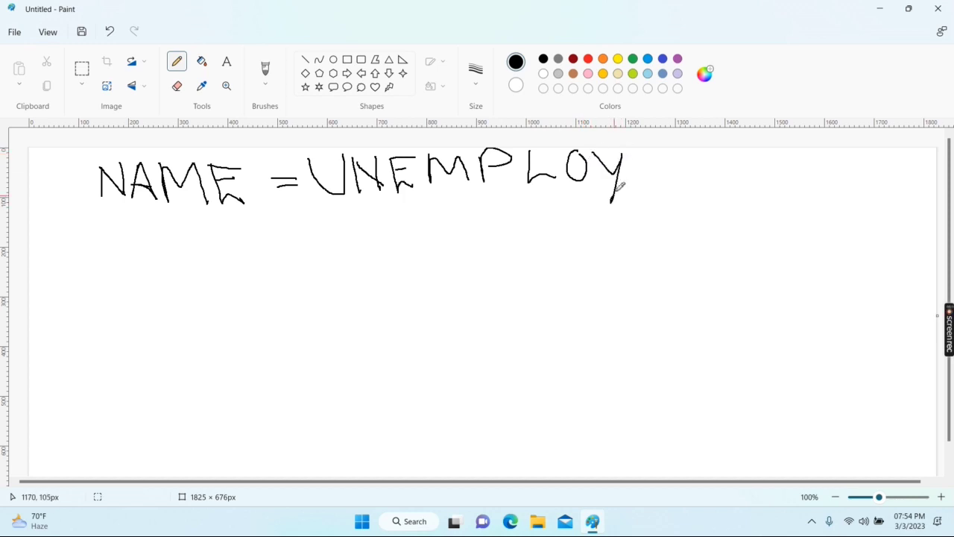
mouse_move(634, 153)
left_mouse_down()
mouse_move(633, 184)
mouse_move(650, 184)
mouse_move(653, 153)
left_mouse_up()
mouse_move(663, 153)
left_mouse_down()
mouse_move(663, 177)
mouse_move(669, 152)
mouse_move(681, 158)
mouse_move(661, 181)
left_mouse_up()
Finish the upper line by handwriting the word "TECHNICAL" after "UNEMPLOYED".
mouse_move(702, 157)
left_mouse_down()
mouse_move(755, 157)
mouse_move(738, 189)
mouse_move(758, 171)
mouse_move(770, 186)
left_mouse_up()
mouse_move(758, 168)
left_mouse_down()
mouse_move(787, 187)
mouse_move(802, 184)
mouse_move(803, 164)
mouse_move(811, 185)
mouse_move(828, 182)
mouse_move(813, 176)
mouse_move(829, 171)
mouse_move(843, 183)
mouse_move(859, 170)
mouse_move(862, 183)
mouse_move(876, 182)
mouse_move(886, 179)
mouse_move(866, 162)
mouse_move(876, 160)
mouse_move(904, 186)
left_mouse_up()
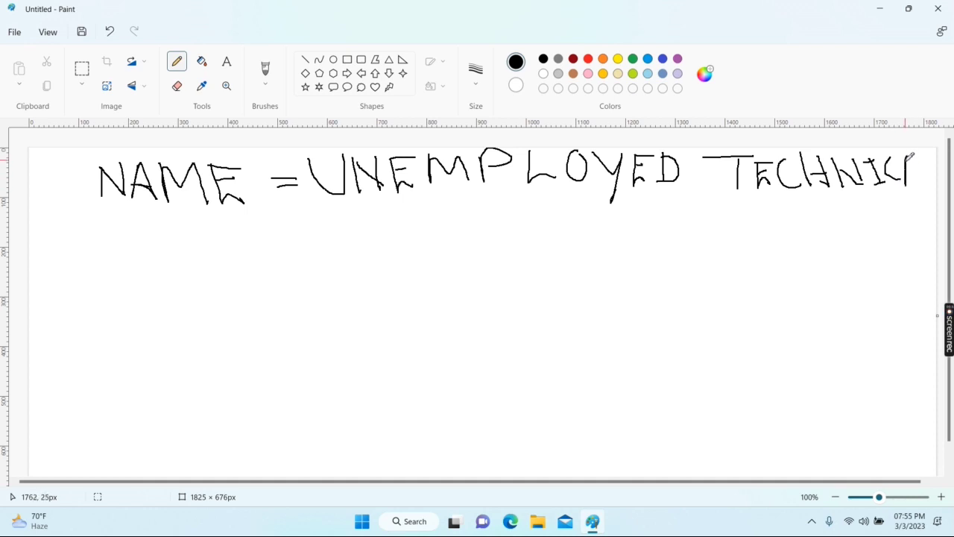
mouse_move(909, 154)
left_mouse_down()
mouse_move(917, 182)
mouse_move(932, 179)
left_mouse_up()
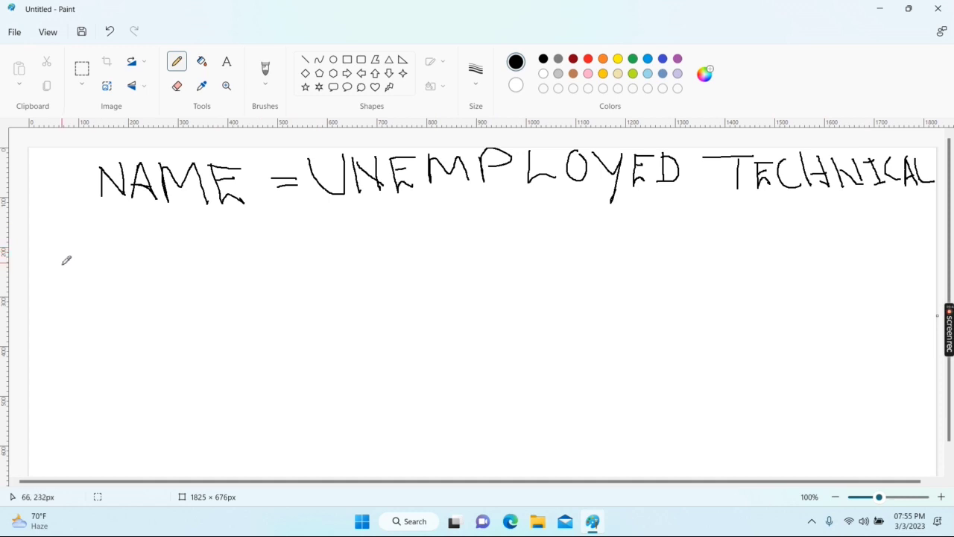
Handwrite "Class = COMPUTER" as a second line below the name line.
left_click_drag(66, 247, 96, 287)
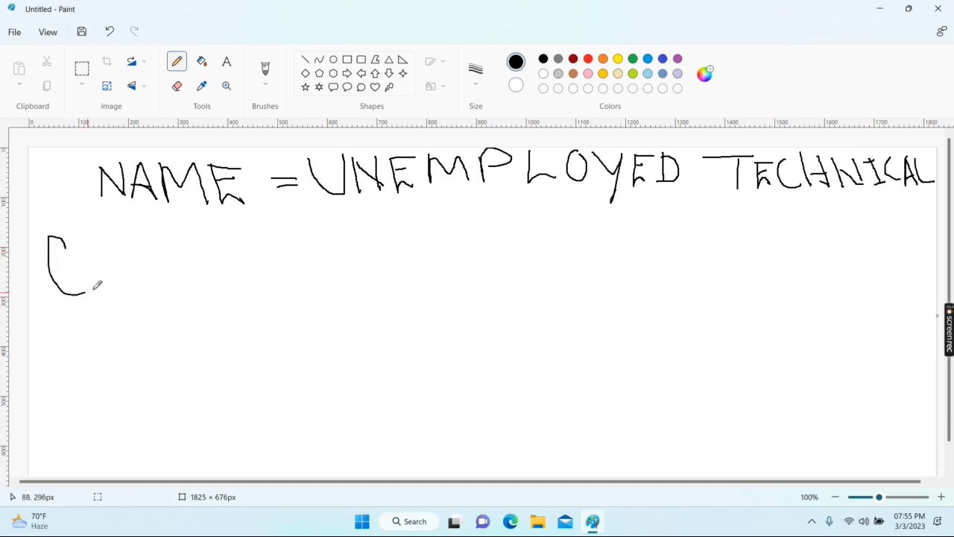
mouse_move(90, 222)
left_mouse_down()
mouse_move(95, 287)
mouse_move(121, 262)
mouse_move(149, 260)
mouse_move(169, 288)
left_mouse_up()
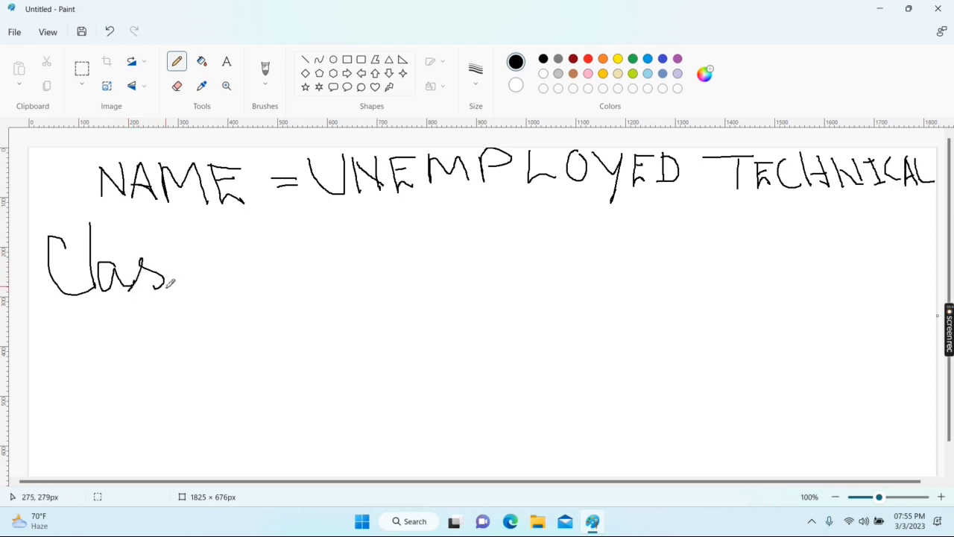
mouse_move(187, 255)
left_mouse_down()
mouse_move(198, 286)
mouse_move(261, 263)
mouse_move(277, 275)
mouse_move(289, 246)
left_mouse_up()
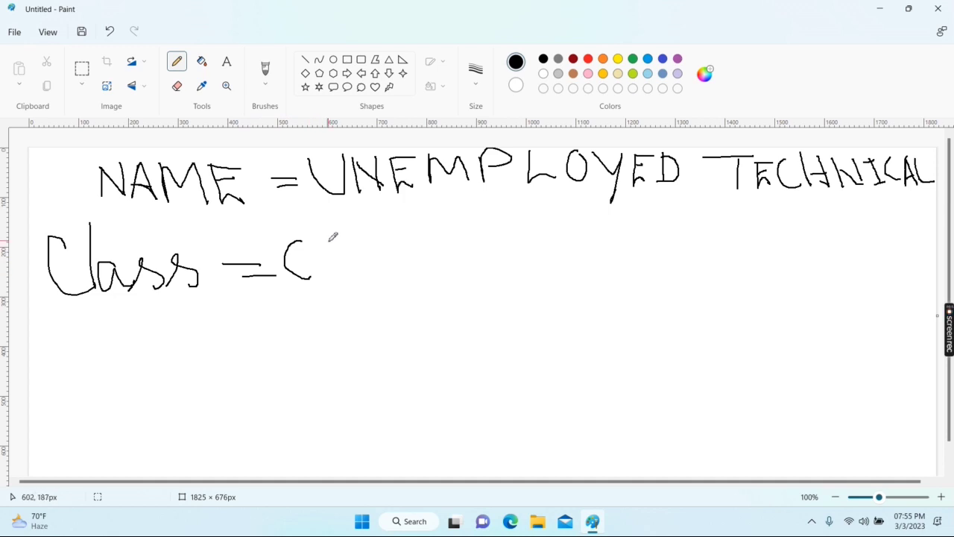
mouse_move(333, 237)
left_mouse_down()
mouse_move(332, 272)
mouse_move(330, 237)
left_mouse_up()
mouse_move(344, 268)
left_mouse_down()
mouse_move(344, 242)
mouse_move(359, 259)
mouse_move(375, 232)
mouse_move(391, 272)
mouse_move(395, 236)
mouse_move(406, 248)
mouse_move(392, 253)
mouse_move(436, 263)
mouse_move(439, 234)
mouse_move(497, 232)
mouse_move(465, 265)
left_mouse_up()
left_click_drag(497, 232, 497, 264)
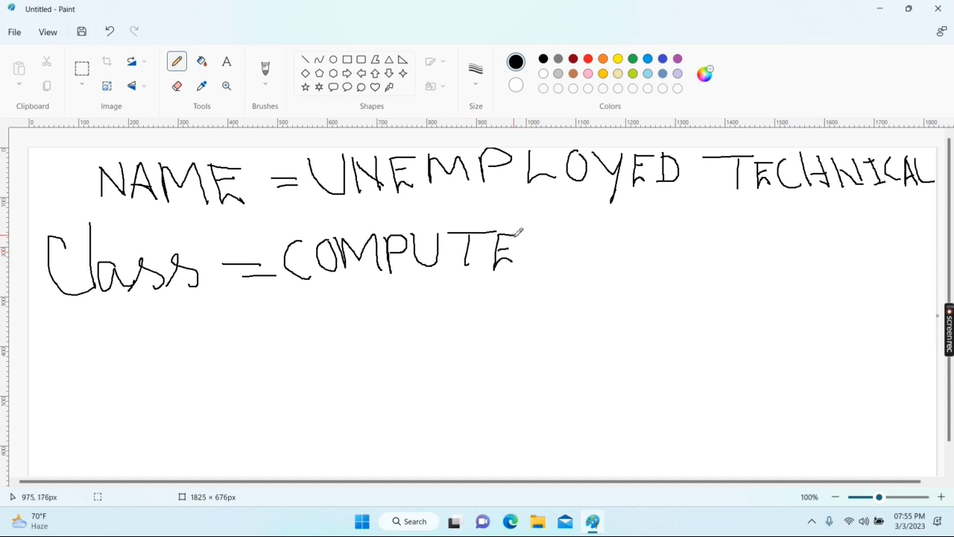
mouse_move(531, 232)
left_mouse_down()
mouse_move(533, 268)
mouse_move(534, 246)
mouse_move(551, 230)
mouse_move(536, 250)
mouse_move(560, 263)
left_mouse_up()
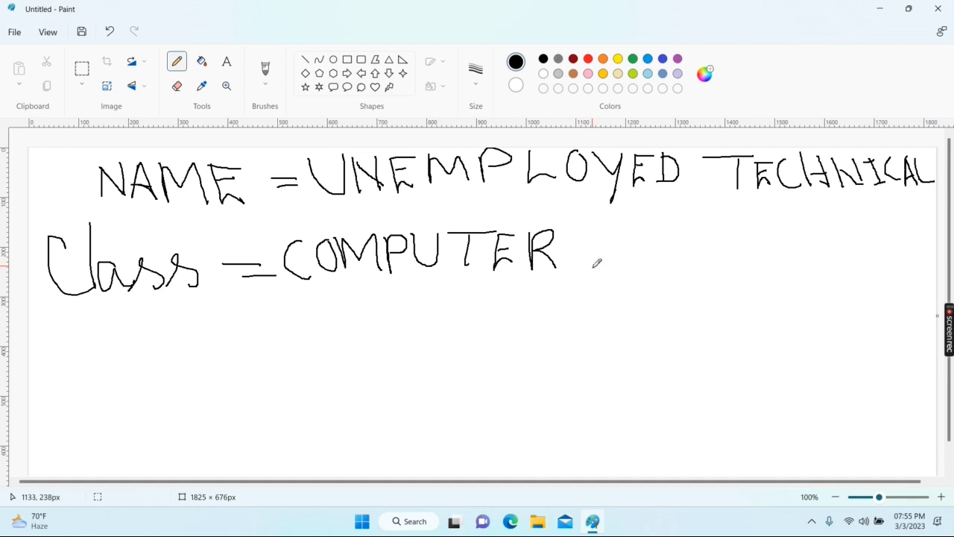
Wipe away the "NAME = UNEMPLOYED TECHNICAL" line and most of the "Class = COMPUTER" line with the Eraser.
left_click(177, 85)
mouse_move(103, 169)
left_mouse_down()
mouse_move(106, 204)
mouse_move(108, 156)
mouse_move(129, 191)
mouse_move(142, 190)
mouse_move(153, 161)
mouse_move(203, 204)
mouse_move(243, 205)
mouse_move(285, 174)
mouse_move(306, 199)
mouse_move(334, 179)
mouse_move(392, 183)
mouse_move(396, 203)
mouse_move(403, 169)
mouse_move(435, 149)
mouse_move(487, 171)
mouse_move(500, 155)
mouse_move(533, 184)
mouse_move(554, 154)
mouse_move(583, 155)
mouse_move(609, 193)
mouse_move(625, 159)
mouse_move(656, 156)
mouse_move(667, 172)
mouse_move(675, 162)
mouse_move(679, 207)
mouse_move(692, 170)
mouse_move(723, 162)
left_mouse_up()
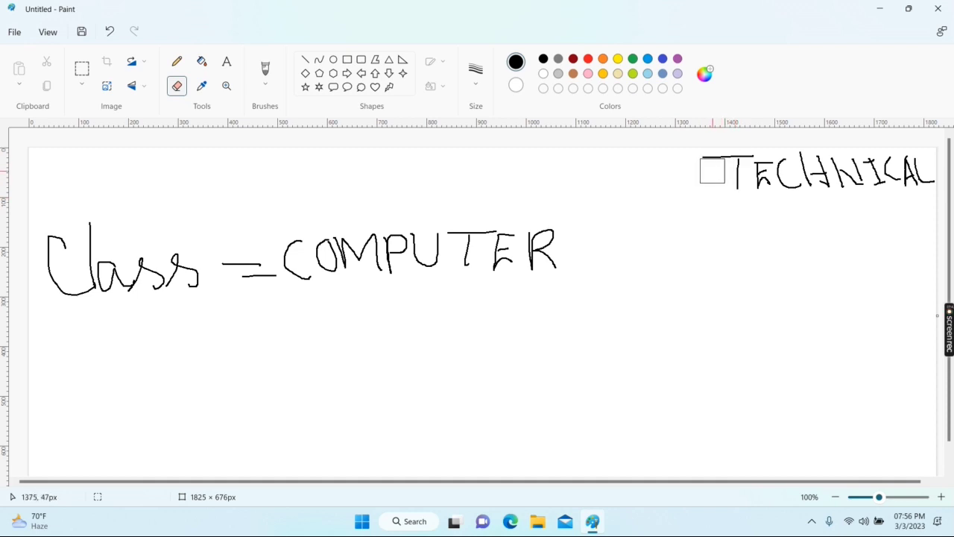
mouse_move(708, 172)
left_mouse_down()
mouse_move(727, 155)
mouse_move(737, 189)
mouse_move(747, 157)
mouse_move(773, 180)
mouse_move(798, 168)
mouse_move(805, 196)
mouse_move(801, 161)
mouse_move(833, 194)
mouse_move(841, 170)
mouse_move(873, 196)
mouse_move(900, 163)
mouse_move(924, 187)
left_mouse_up()
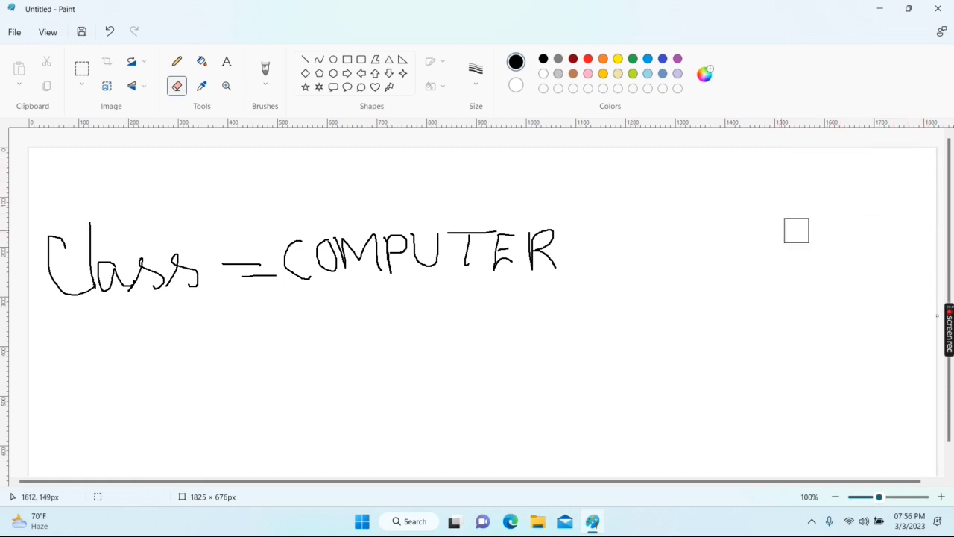
mouse_move(528, 225)
left_mouse_down()
mouse_move(546, 240)
mouse_move(541, 259)
mouse_move(565, 243)
mouse_move(550, 256)
mouse_move(552, 230)
mouse_move(535, 263)
mouse_move(523, 239)
mouse_move(493, 249)
mouse_move(486, 222)
mouse_move(455, 260)
mouse_move(456, 229)
mouse_move(459, 245)
mouse_move(466, 226)
mouse_move(461, 260)
mouse_move(411, 267)
mouse_move(431, 220)
mouse_move(397, 225)
mouse_move(386, 253)
mouse_move(367, 263)
mouse_move(318, 238)
mouse_move(290, 256)
mouse_move(300, 284)
mouse_move(158, 245)
mouse_move(129, 263)
mouse_move(75, 267)
left_mouse_up()
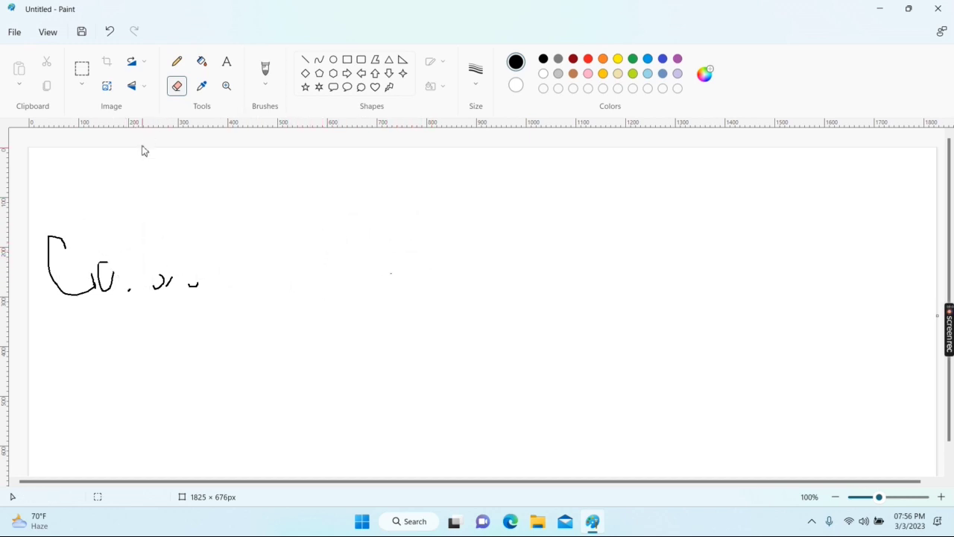
Select the leftover fragments of the word "Class" with a rectangle of about 443 × 319 px and delete them.
left_click(82, 69)
left_click_drag(33, 186, 252, 343)
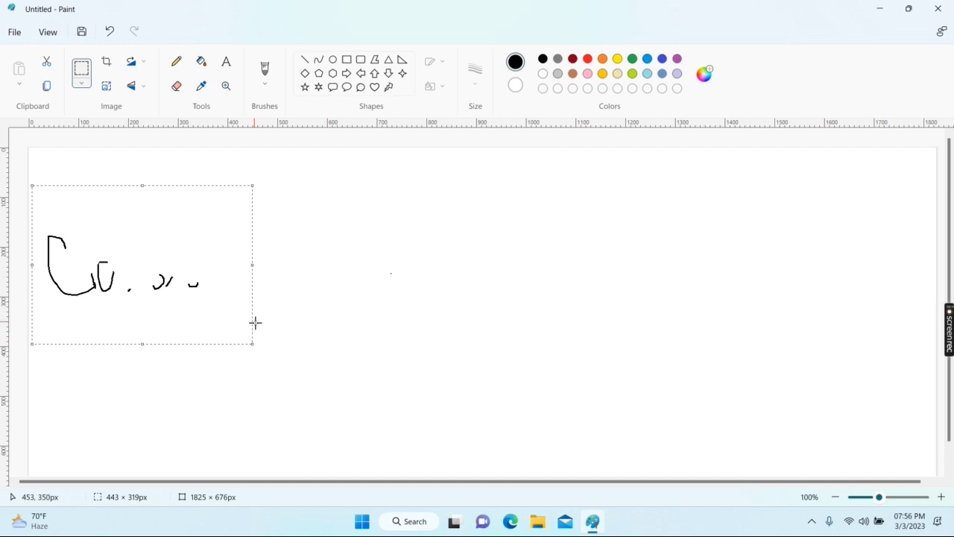
key("Delete")
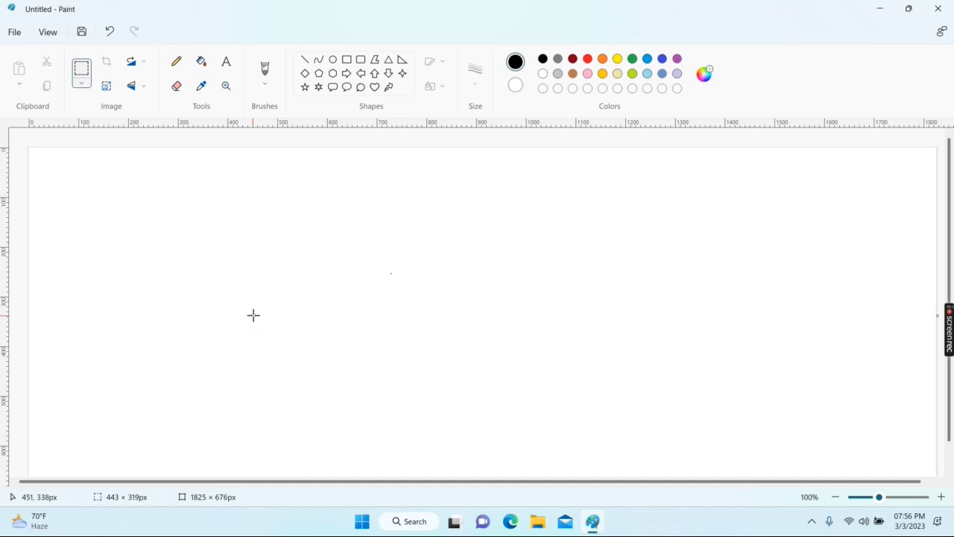
Draw a black zigzag with the Pencil in the upper-left part of the canvas.
left_click(176, 65)
mouse_move(172, 229)
left_mouse_down()
mouse_move(203, 180)
mouse_move(240, 236)
mouse_move(270, 197)
mouse_move(311, 192)
mouse_move(329, 241)
mouse_move(357, 261)
left_mouse_up()
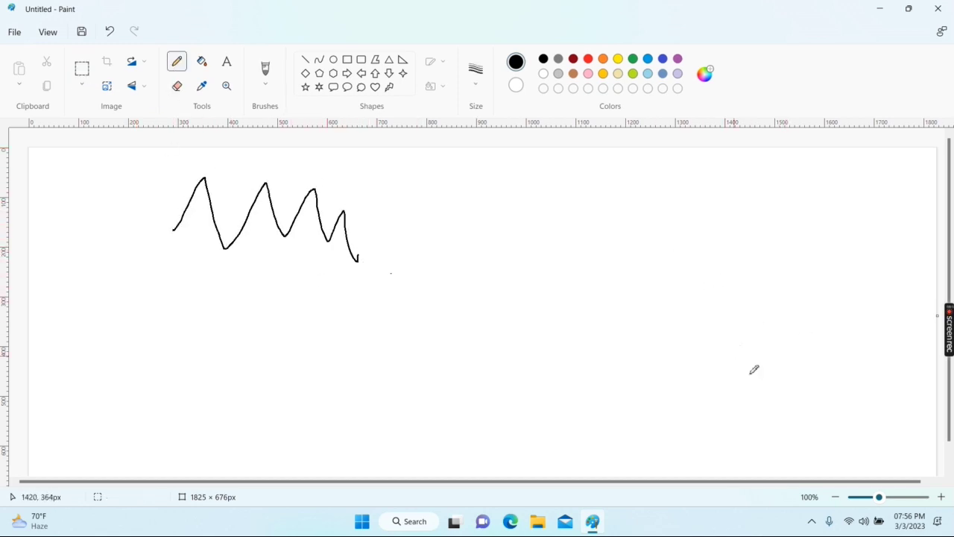
Select the black zigzag together with the small dot, move the selection to the middle of the canvas and delete it.
left_click(82, 68)
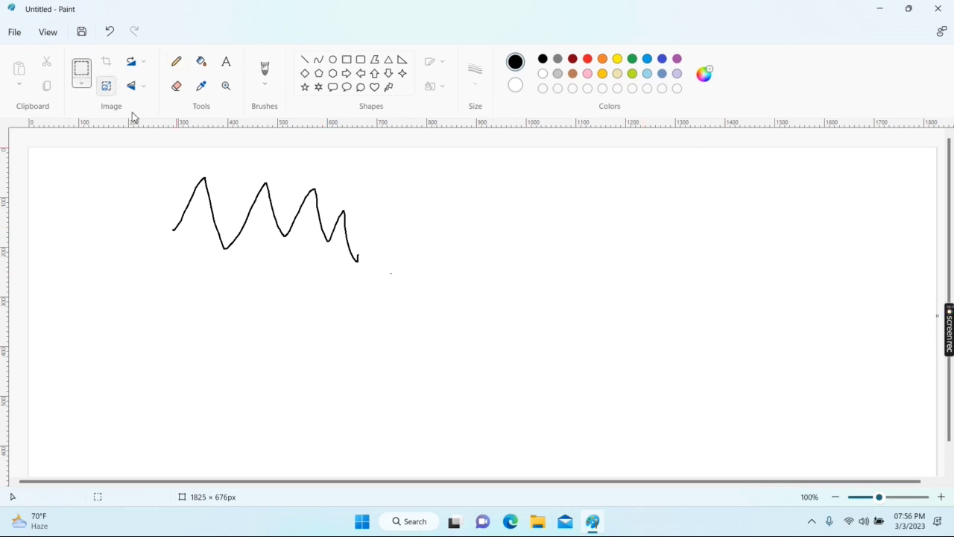
mouse_move(162, 163)
left_mouse_down()
mouse_move(183, 166)
mouse_move(412, 299)
left_mouse_up()
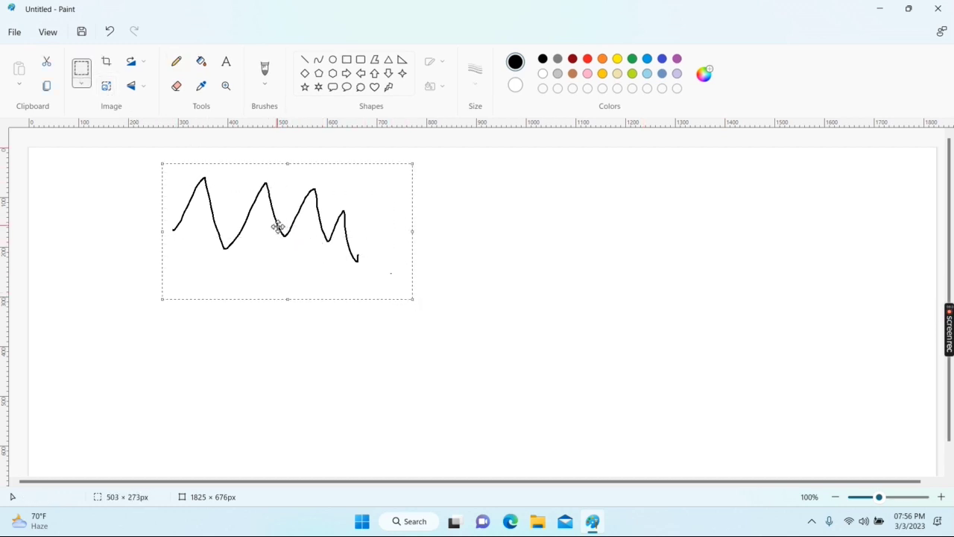
mouse_move(278, 228)
left_mouse_down()
mouse_move(297, 246)
mouse_move(532, 289)
mouse_move(707, 279)
mouse_move(769, 313)
mouse_move(243, 234)
mouse_move(523, 362)
mouse_move(736, 258)
mouse_move(734, 212)
mouse_move(195, 323)
mouse_move(397, 411)
mouse_move(623, 263)
mouse_move(693, 341)
mouse_move(720, 330)
mouse_move(550, 261)
mouse_move(320, 266)
mouse_move(213, 251)
mouse_move(445, 274)
mouse_move(590, 260)
mouse_move(681, 321)
mouse_move(690, 375)
mouse_move(564, 290)
left_mouse_up()
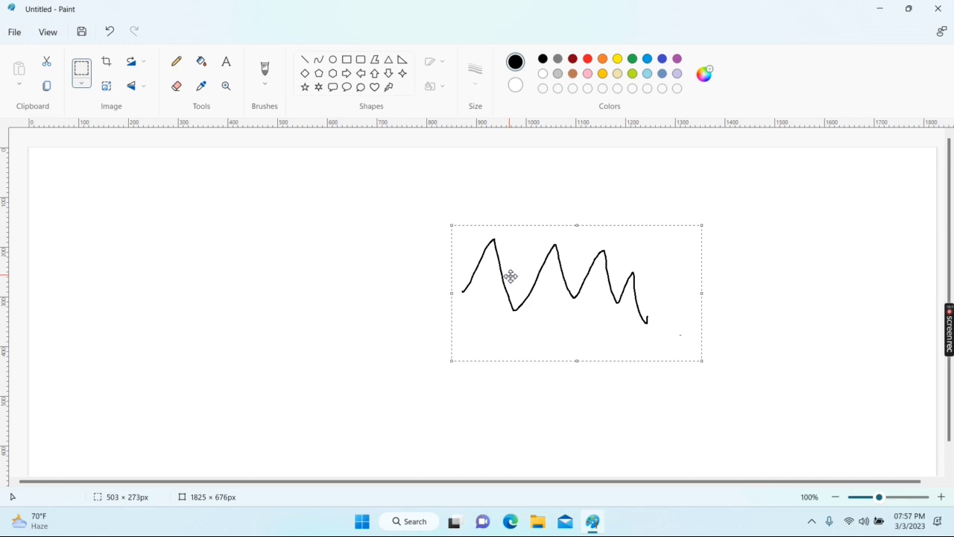
key("Delete")
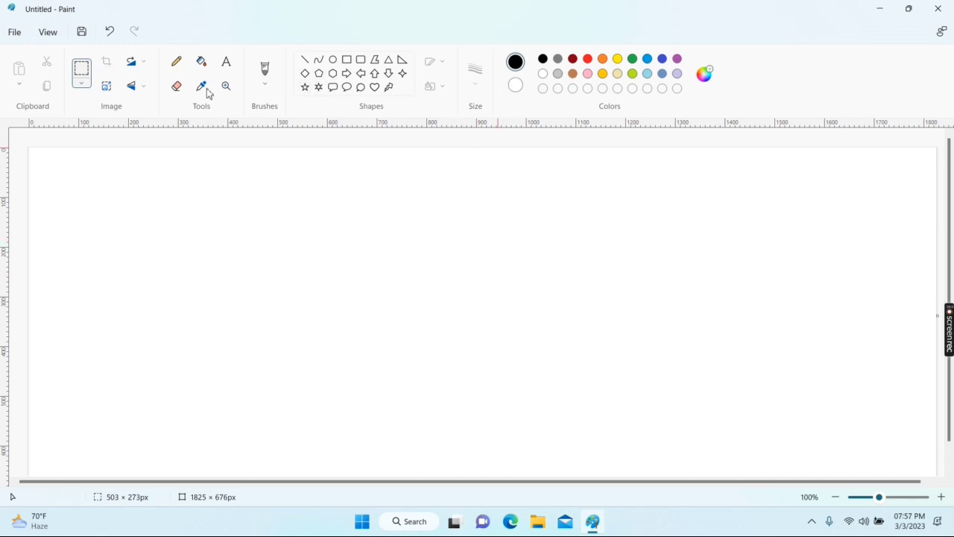
Draw a greyish-blue zigzag and, beside it, a smaller purple zigzag with the Pencil.
left_click(179, 64)
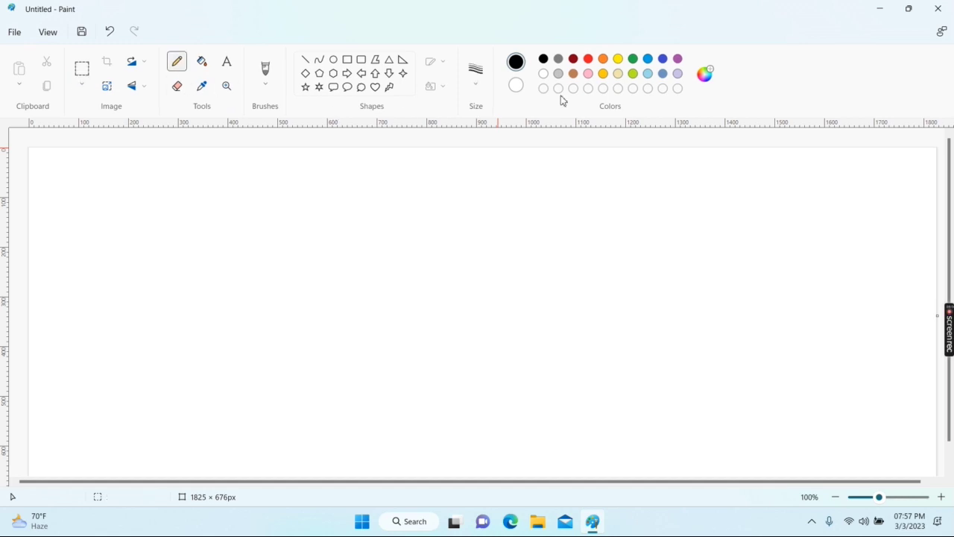
left_click(664, 76)
mouse_move(171, 250)
left_mouse_down()
mouse_move(215, 198)
mouse_move(227, 222)
mouse_move(269, 186)
mouse_move(293, 238)
mouse_move(354, 210)
mouse_move(367, 231)
left_mouse_up()
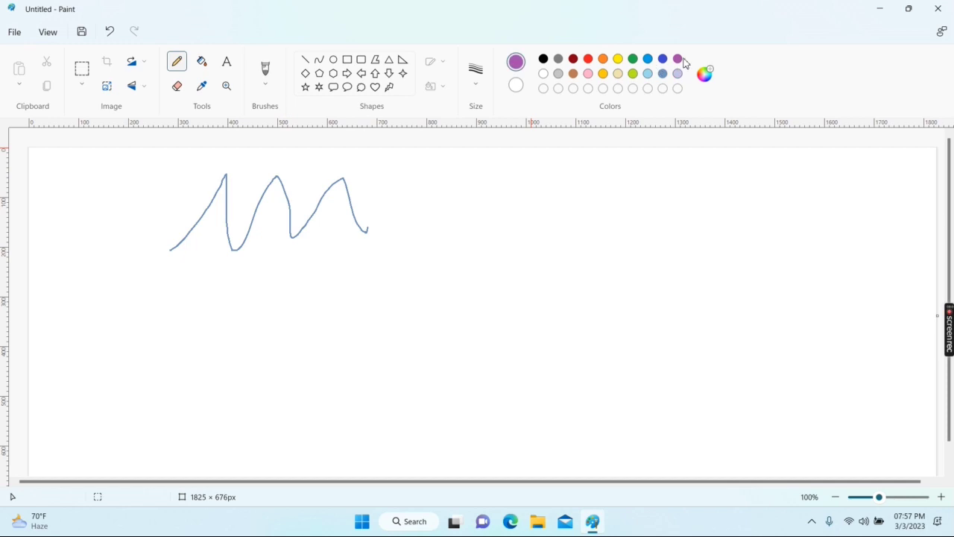
mouse_move(447, 208)
left_mouse_down()
mouse_move(468, 176)
mouse_move(519, 233)
left_mouse_up()
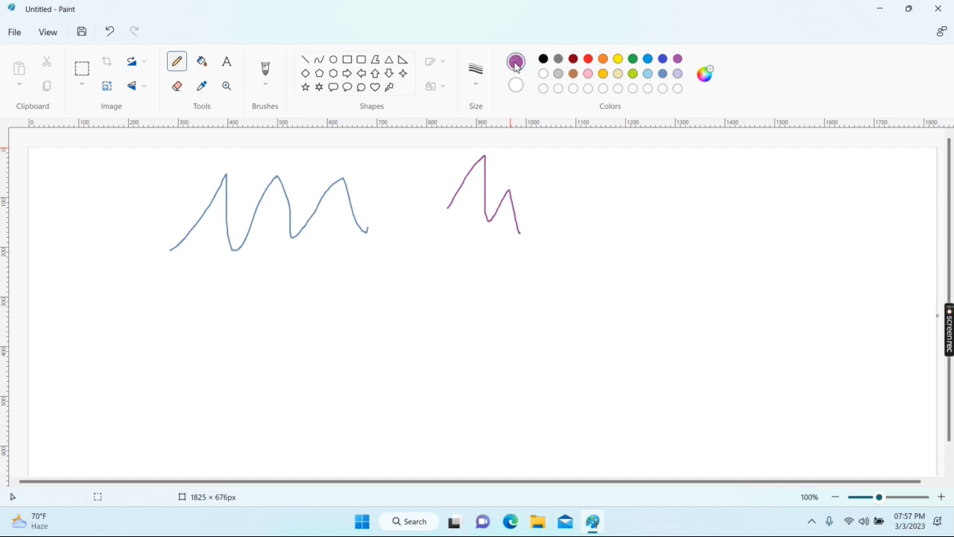
Set the secondary colour to pink, sweep the Eraser across both zigzags and undo that stroke.
left_click(516, 85)
left_click(517, 87)
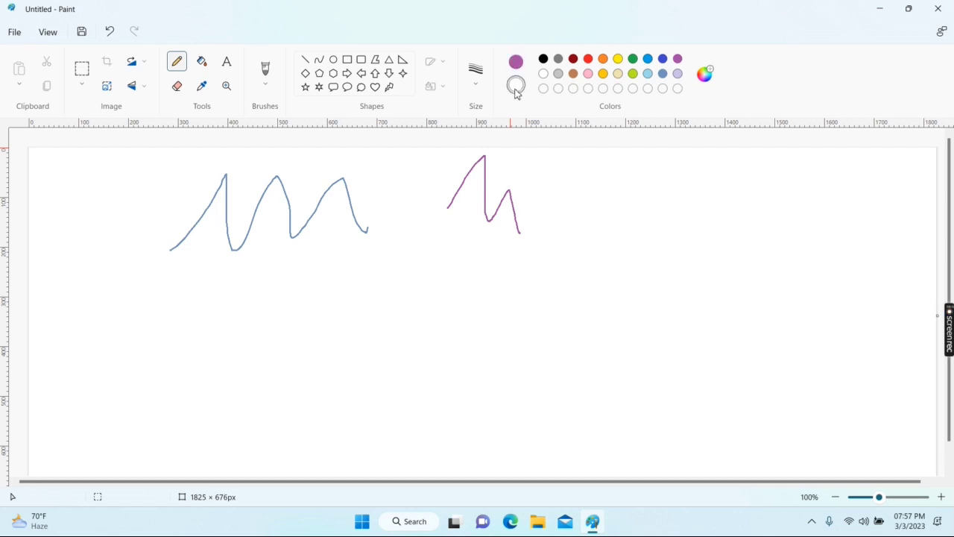
left_click(588, 74)
left_click(176, 85)
mouse_move(417, 191)
left_mouse_down()
mouse_move(440, 201)
mouse_move(474, 156)
mouse_move(488, 220)
mouse_move(494, 197)
mouse_move(506, 199)
mouse_move(519, 228)
mouse_move(513, 194)
mouse_move(526, 239)
mouse_move(494, 175)
mouse_move(466, 221)
mouse_move(471, 179)
mouse_move(457, 225)
mouse_move(437, 193)
mouse_move(387, 225)
mouse_move(357, 196)
mouse_move(349, 214)
mouse_move(326, 200)
mouse_move(298, 202)
mouse_move(273, 229)
mouse_move(263, 186)
mouse_move(228, 201)
mouse_move(209, 227)
mouse_move(205, 200)
mouse_move(176, 258)
mouse_move(160, 252)
mouse_move(221, 187)
mouse_move(287, 190)
mouse_move(328, 226)
mouse_move(408, 226)
mouse_move(453, 207)
mouse_move(485, 235)
mouse_move(530, 246)
mouse_move(565, 244)
left_mouse_up()
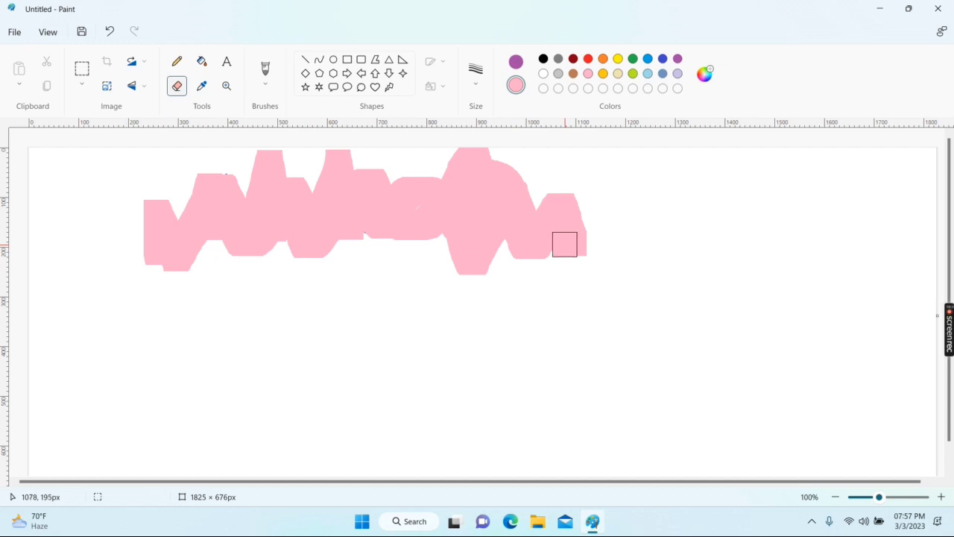
left_click(110, 32)
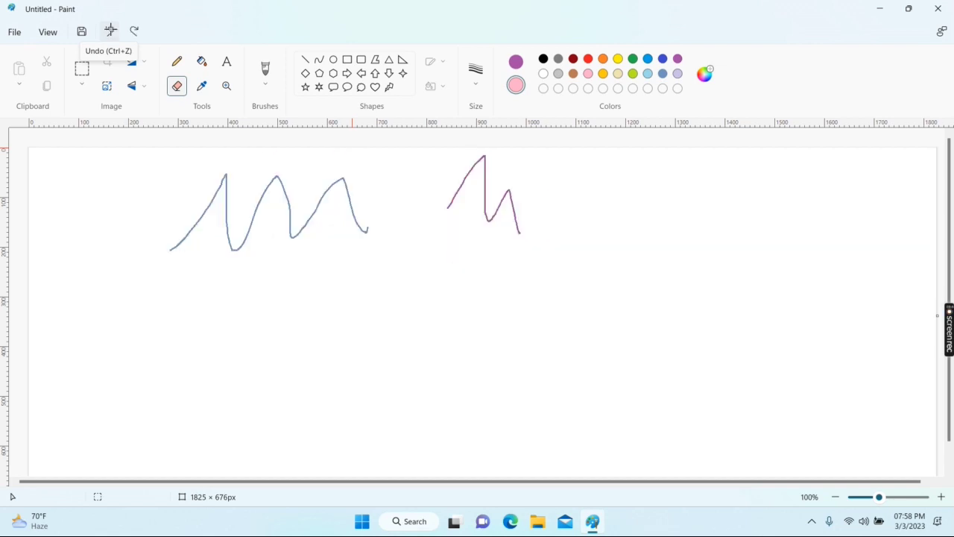
Try pink Eraser strokes over the blue zigzag, undoing each one.
left_click(167, 167)
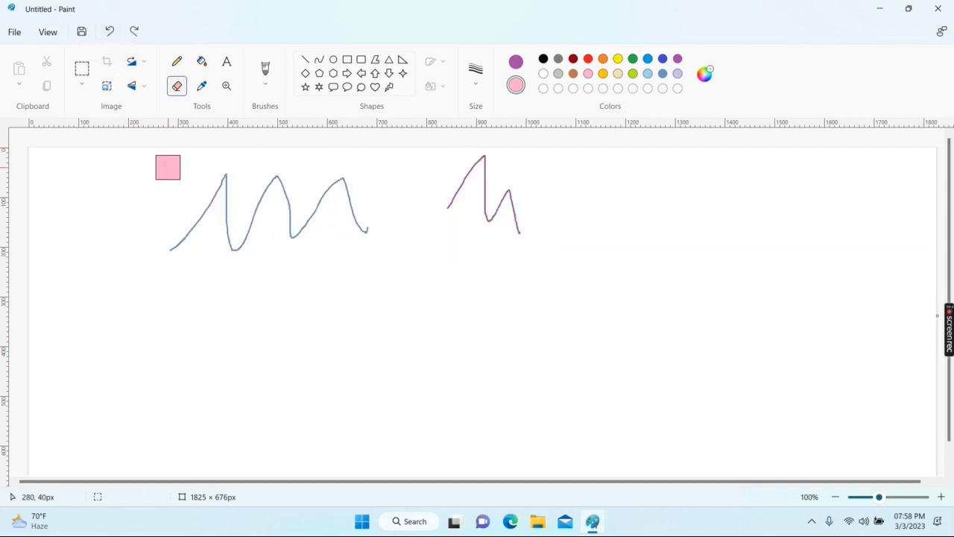
mouse_move(166, 201)
left_mouse_down()
mouse_move(177, 252)
mouse_move(228, 186)
mouse_move(275, 196)
left_mouse_up()
key("ctrl+z")
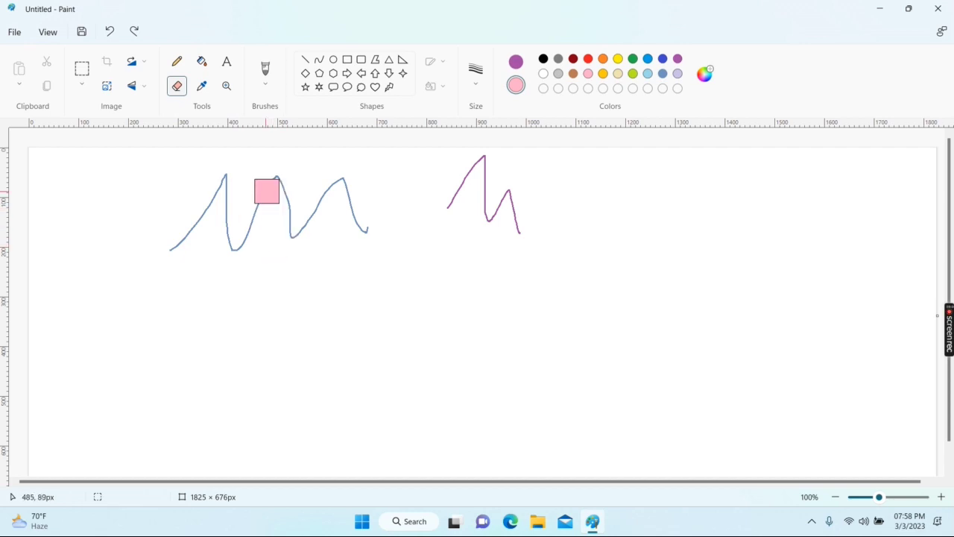
mouse_move(243, 202)
left_mouse_down()
mouse_move(206, 190)
mouse_move(456, 249)
mouse_move(446, 263)
left_mouse_up()
key("ctrl+z")
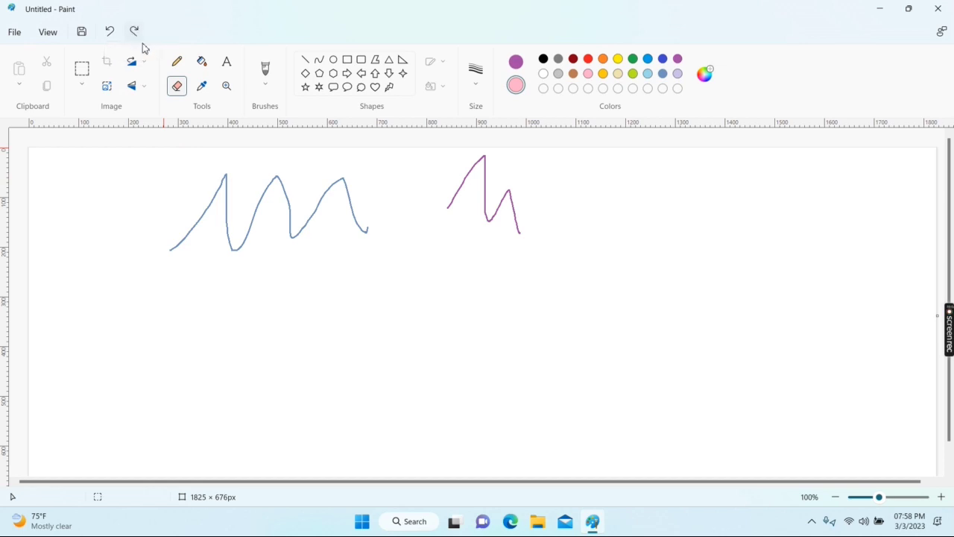
Redo the last pink Eraser stroke, and undo everything back to the blank canvas, including both zigzags.
left_click(137, 33)
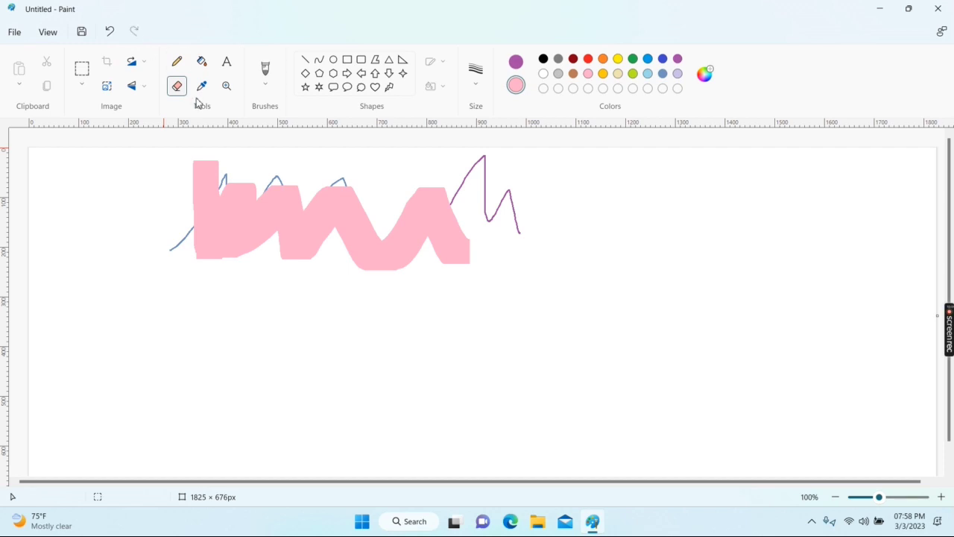
left_click(114, 33)
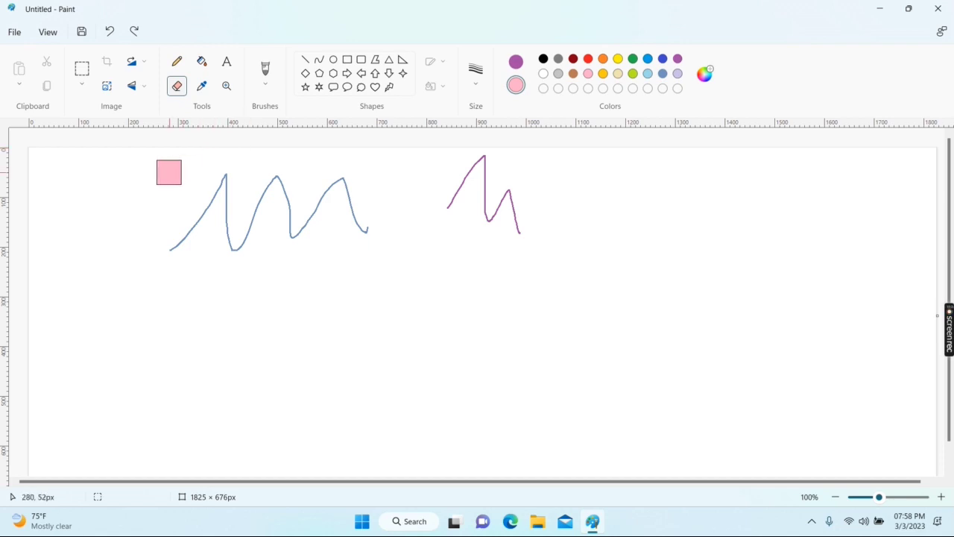
left_click(108, 34)
left_click(108, 34)
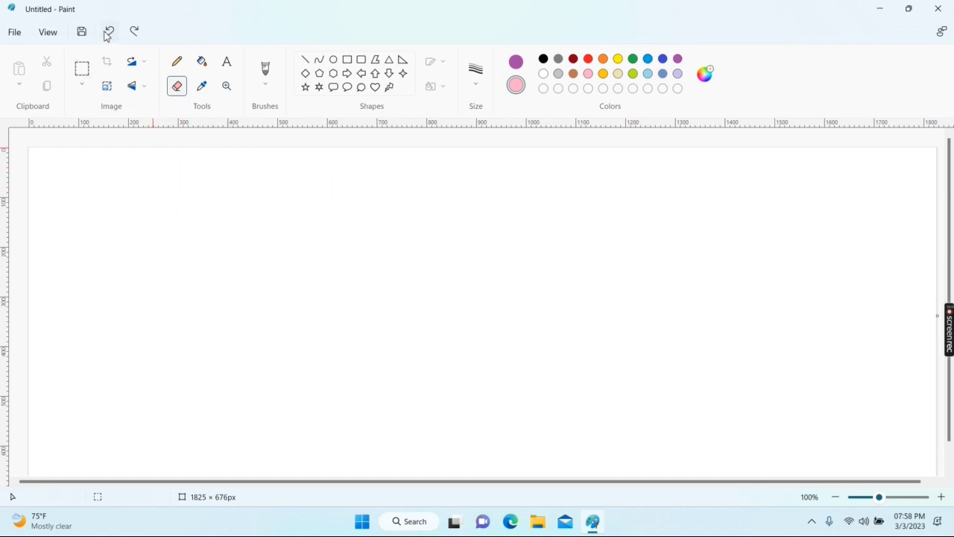